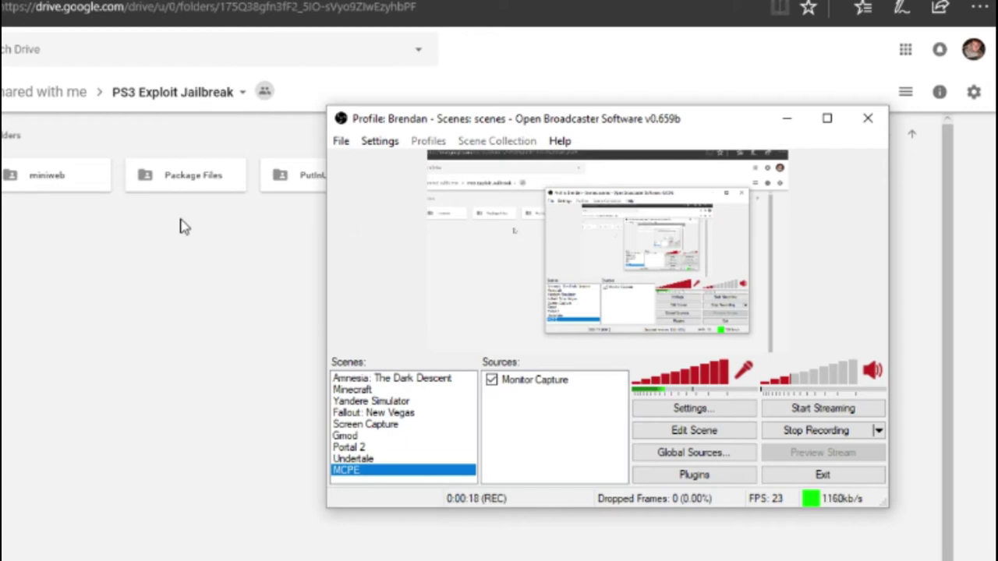
Select the miniweb, Package Files and PutInUSB folders in the shared PS3 Exploit Jailbreak folder and bring up further actions for them
click(209, 313)
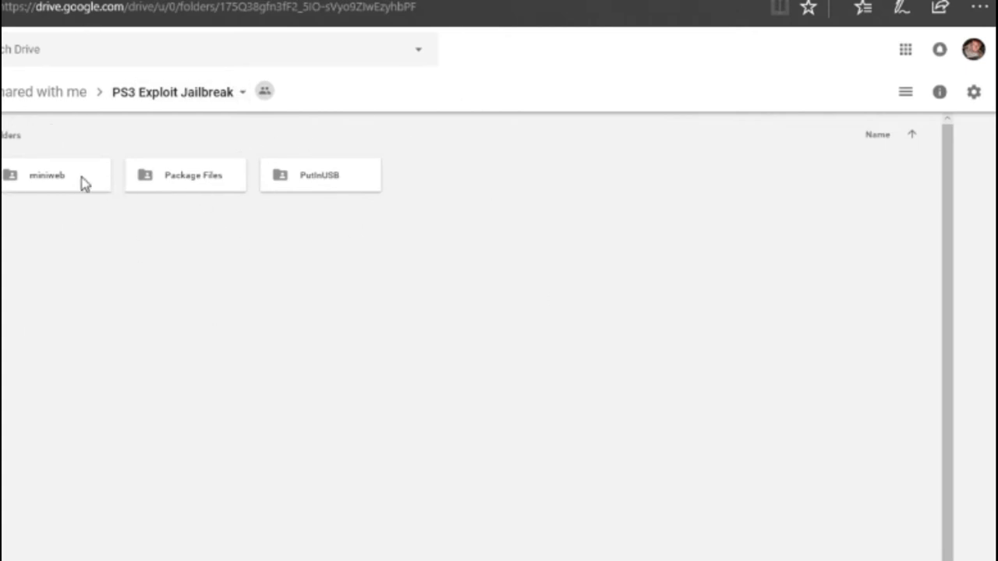
key(Right)
key(Right)
key(Right)
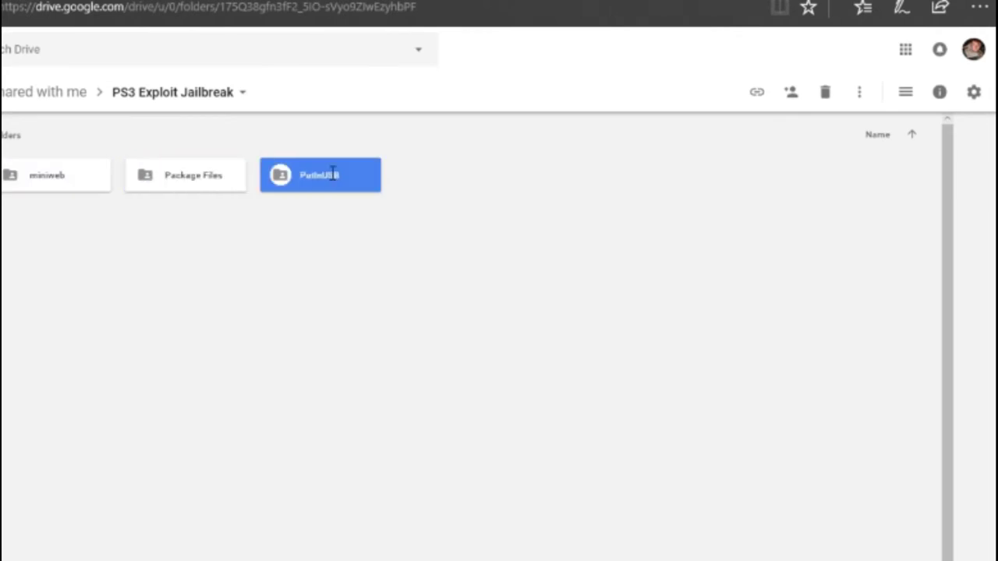
ctrl+click(188, 178)
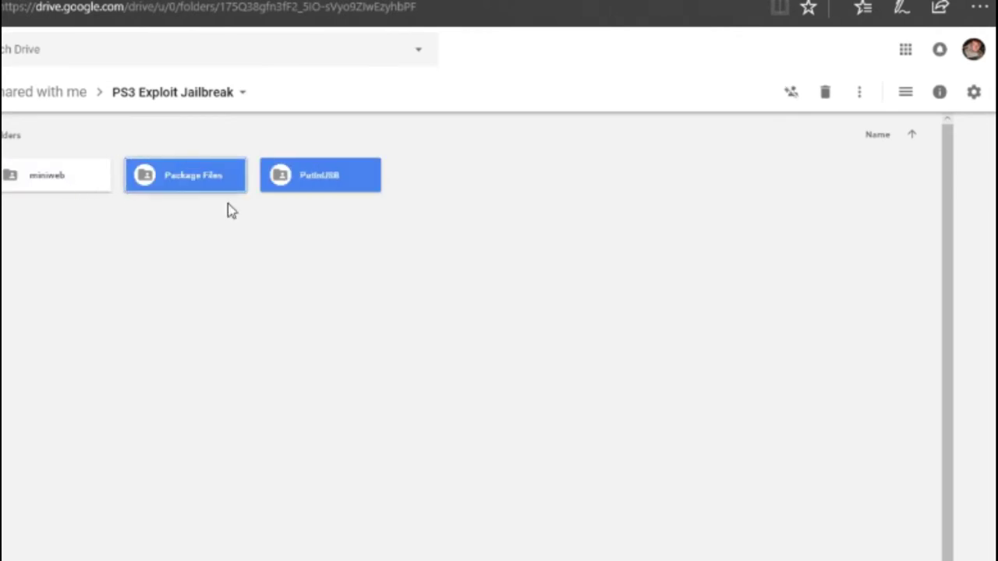
key(ctrl+a)
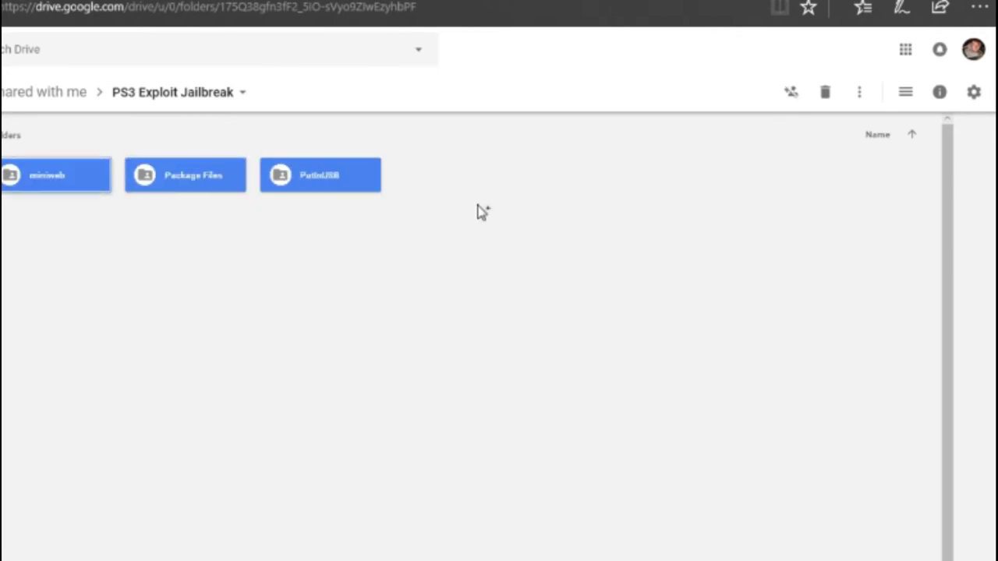
click(858, 93)
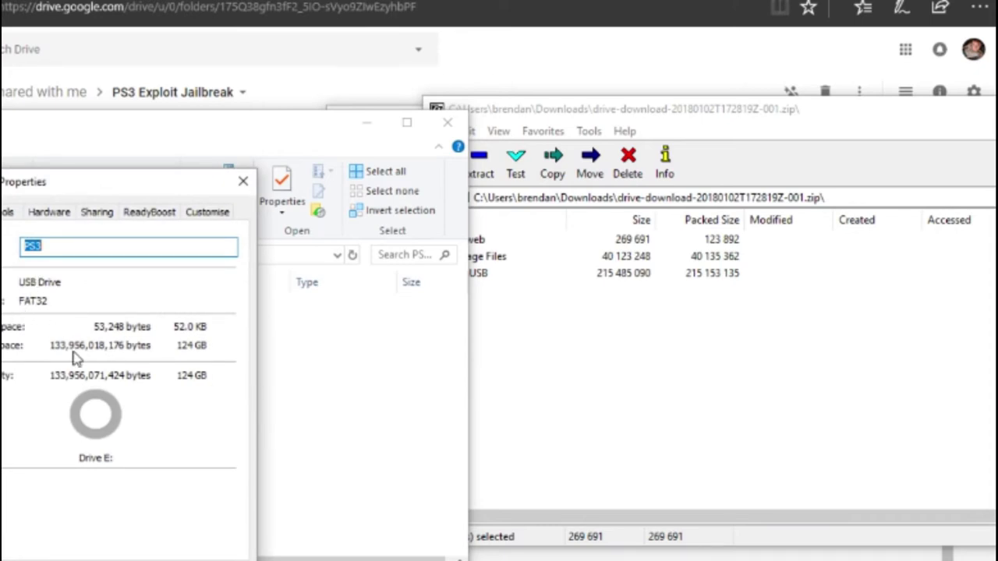
Close the USB drive's properties and copy all three package files from the archive's Package Files folder to the PS3 (E:) drive
key(Return)
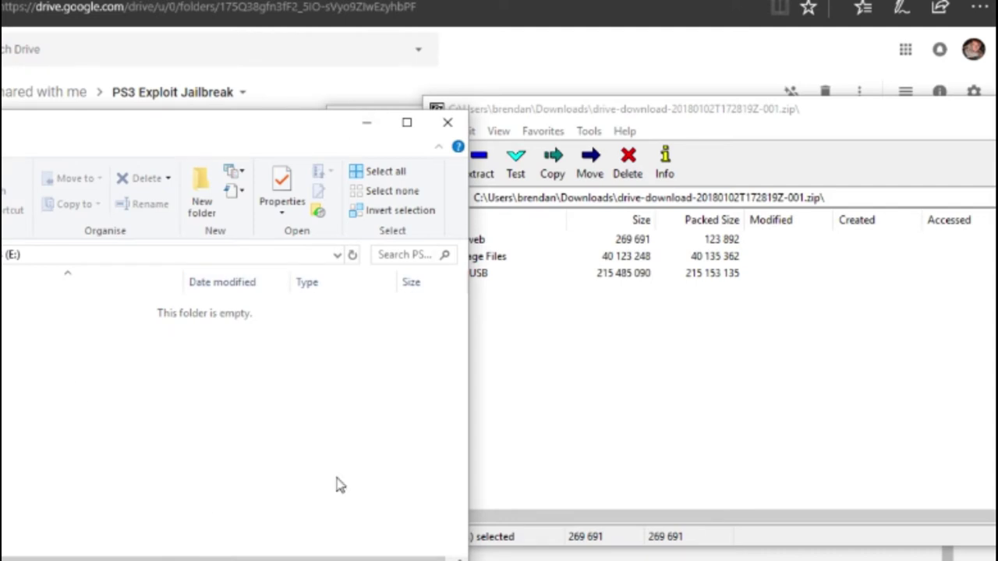
click(524, 426)
double_click(489, 258)
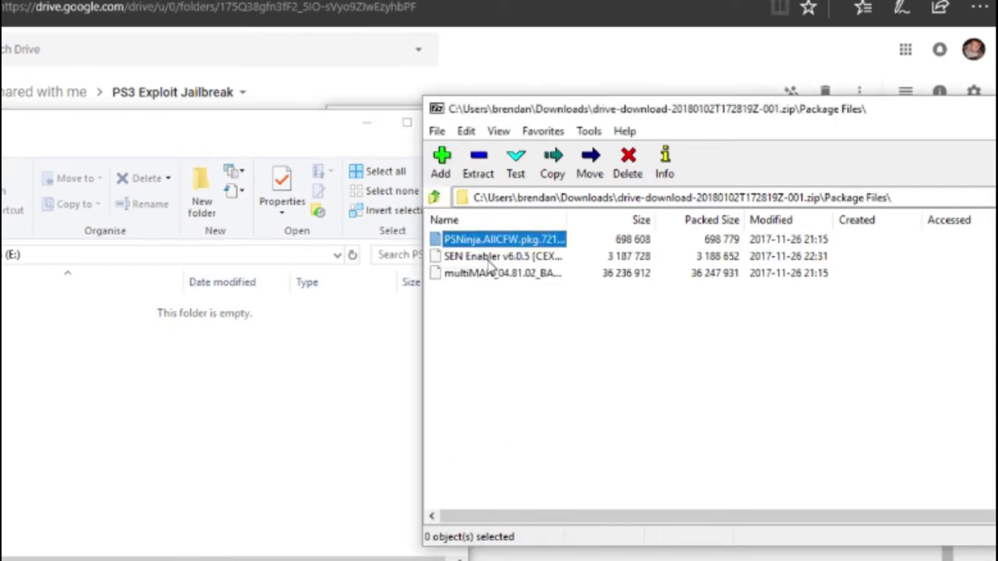
drag(483, 326, 445, 238)
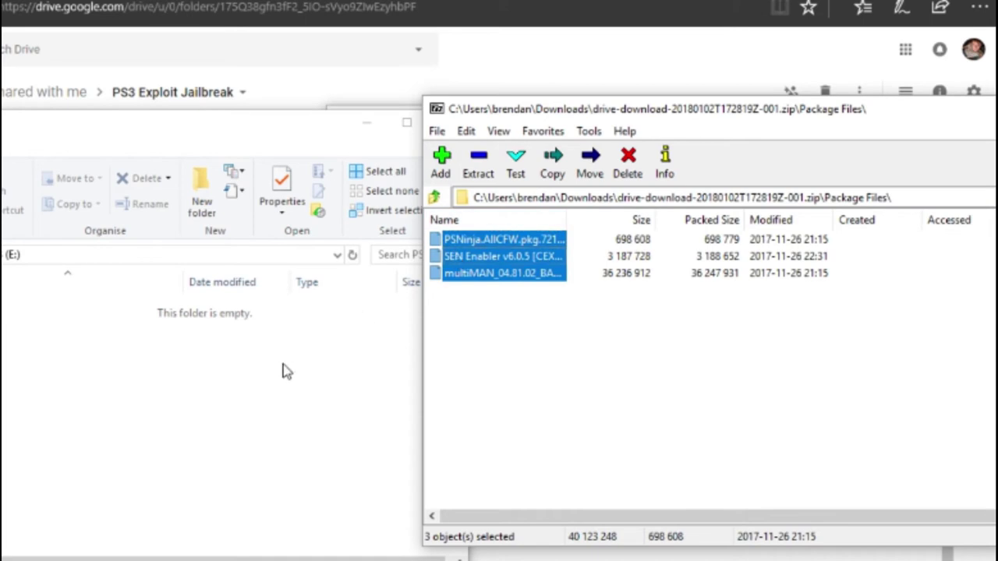
drag(286, 372, 263, 403)
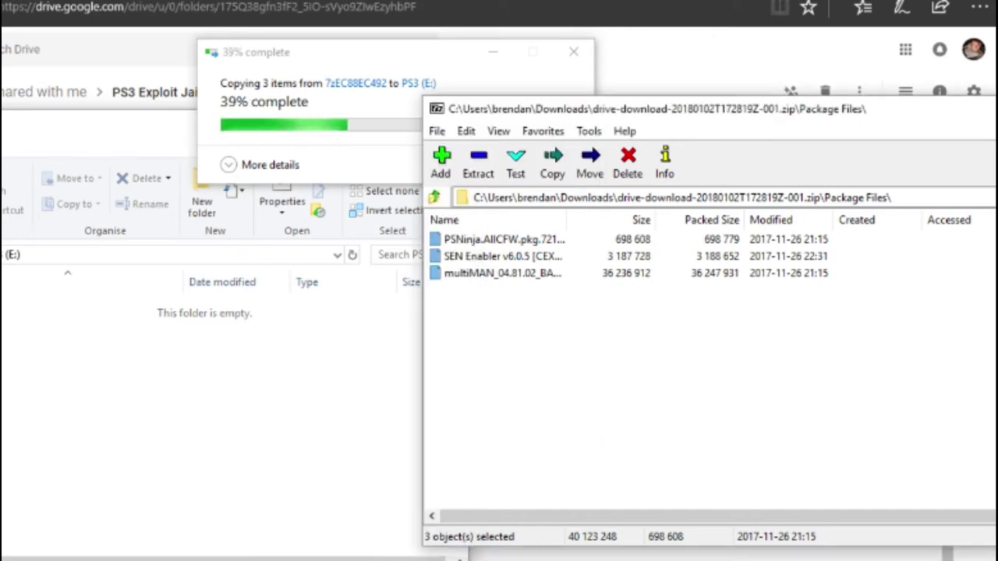
key(ctrl+a)
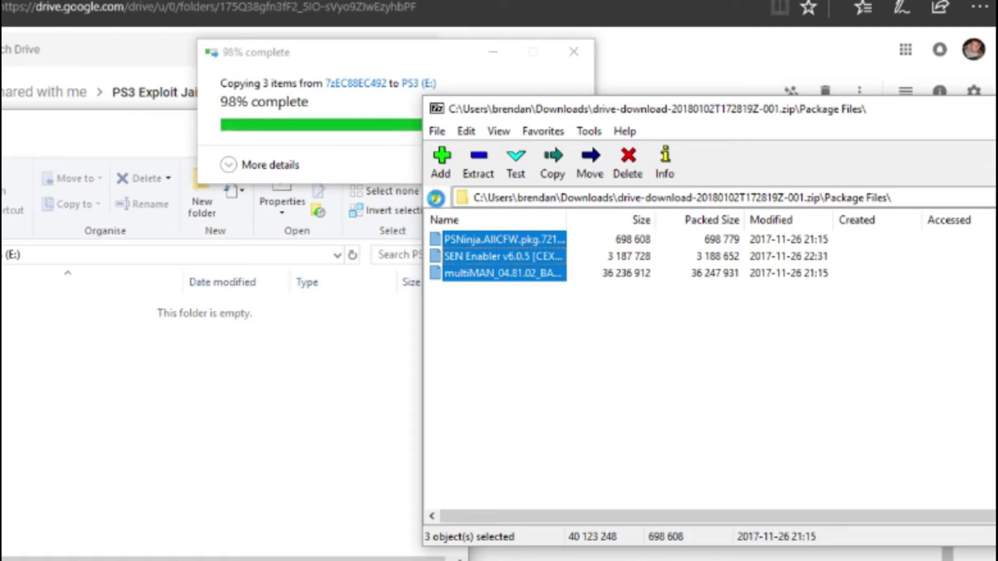
Copy the PS3 folder and flsh.hex from the archive's PutInUSB folder to the PS3 (E:) drive
drag(416, 200, 462, 198)
click(481, 195)
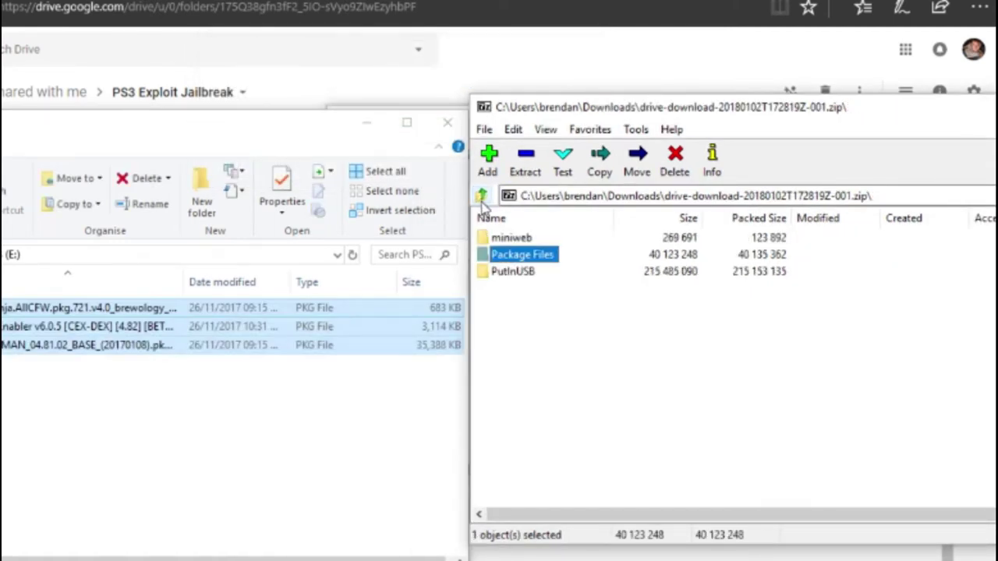
click(512, 269)
double_click(523, 278)
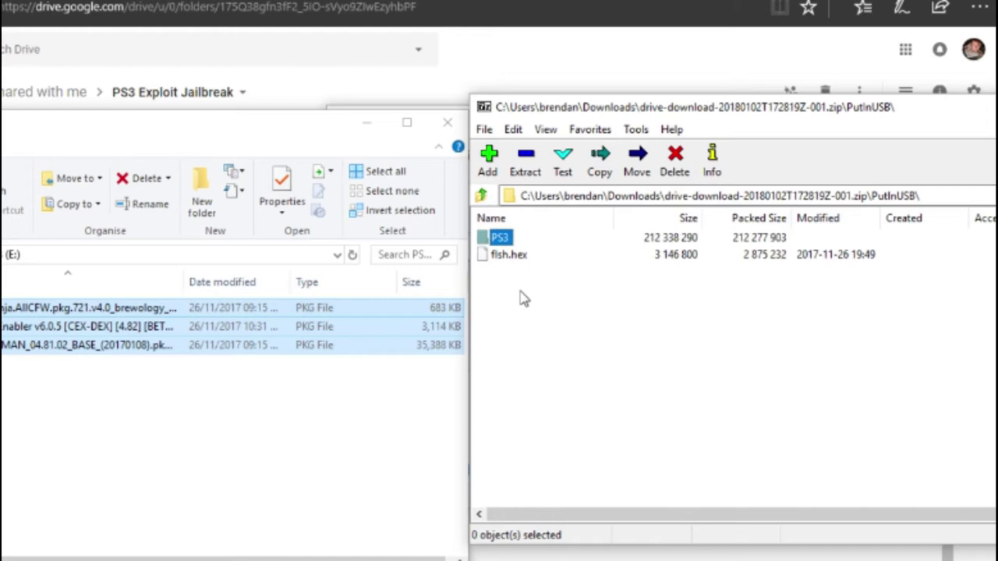
shift+click(508, 254)
drag(499, 238, 457, 281)
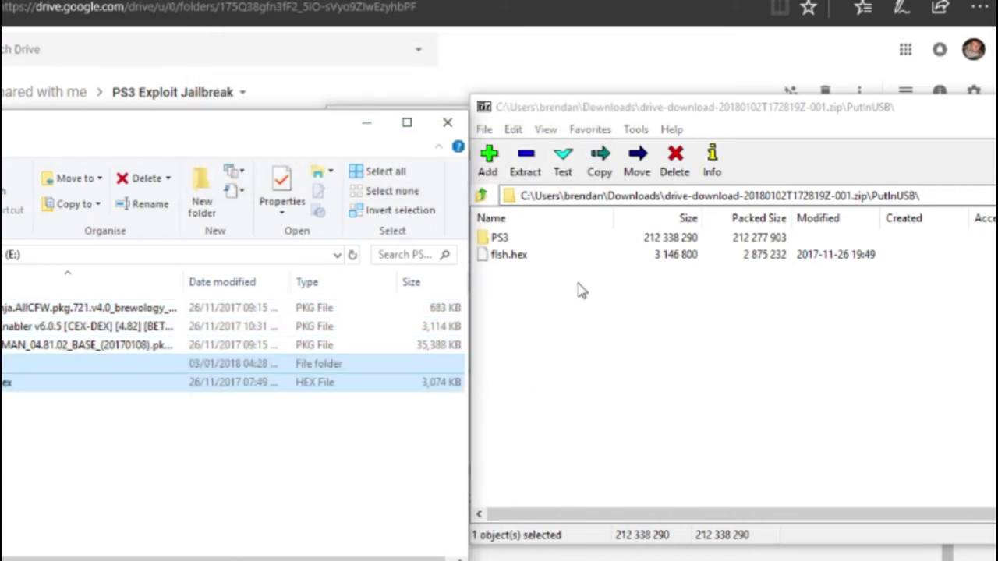
Look at the contents of the archive's miniweb folder and return to the archive root
click(482, 195)
click(532, 242)
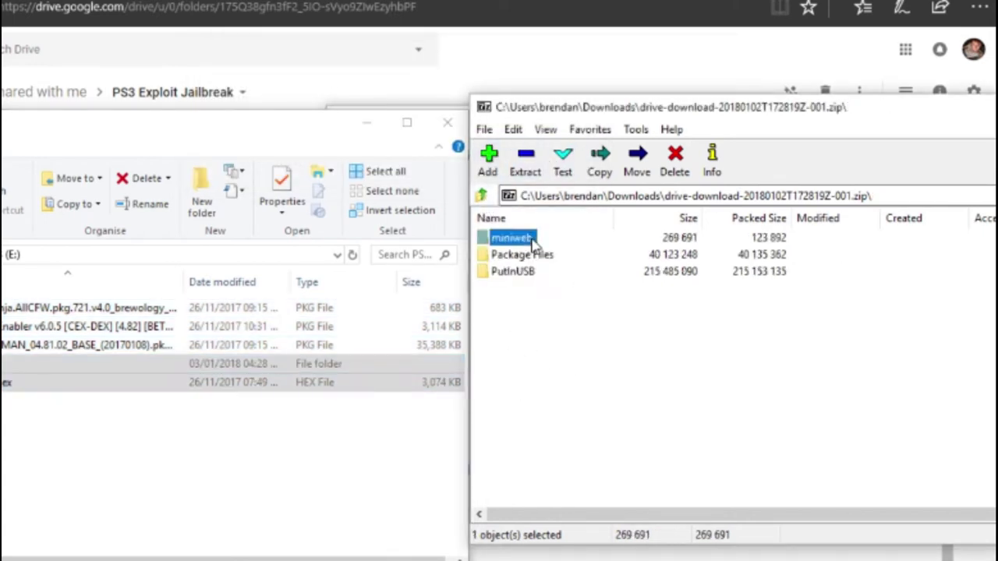
key(F2)
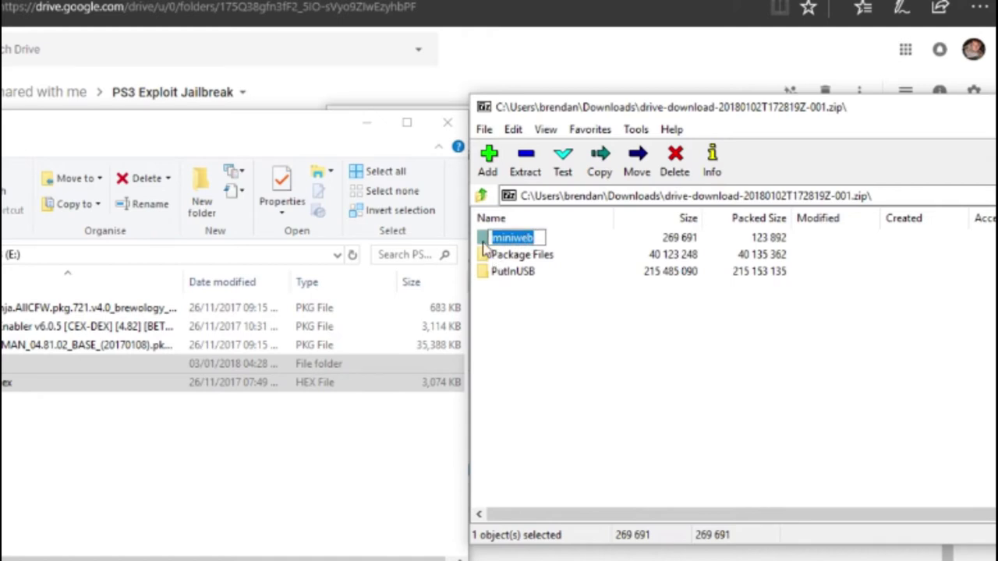
key(Escape)
double_click(485, 246)
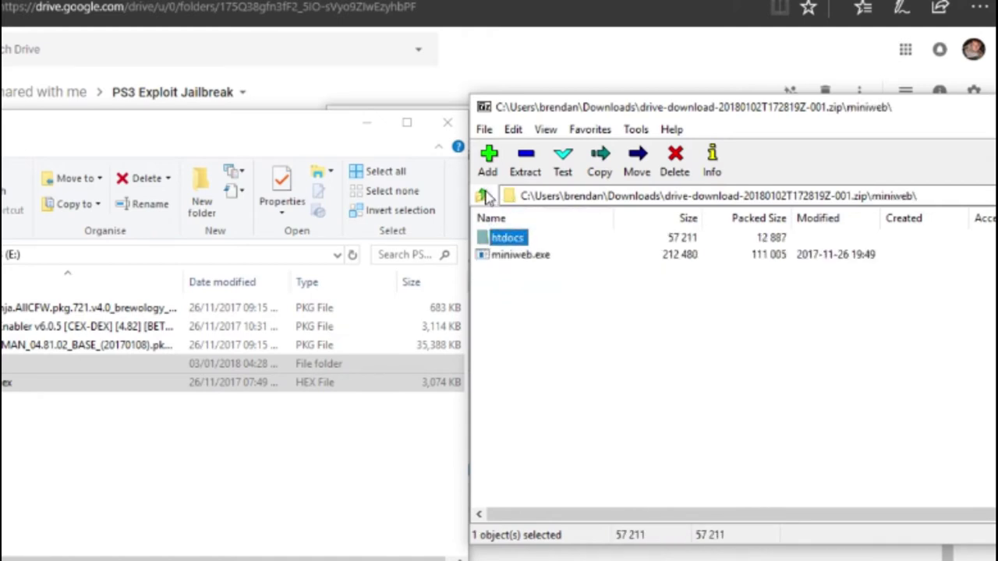
click(481, 195)
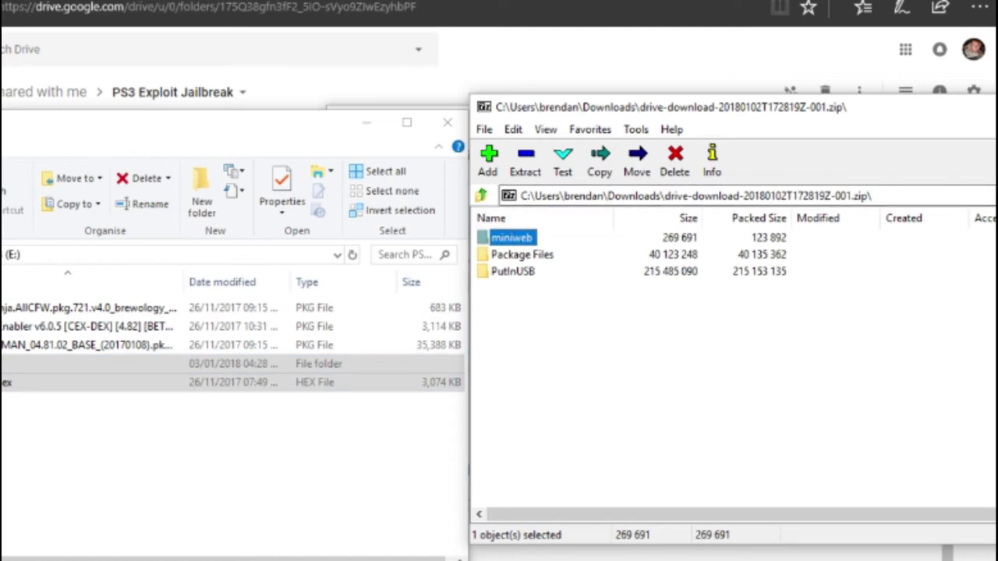
Safely eject the PS3 USB drive from the computer
click(787, 560)
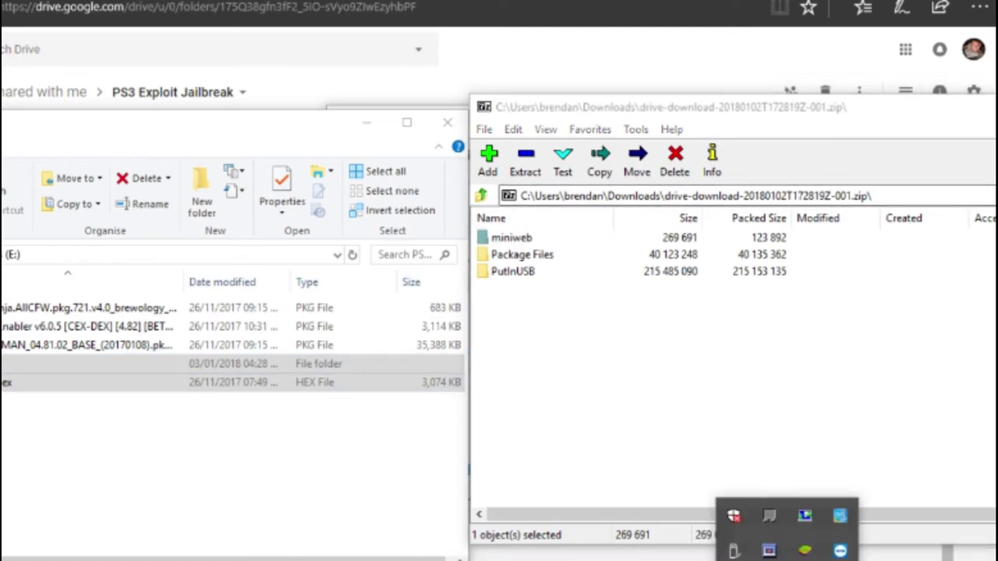
right_click(734, 550)
click(791, 517)
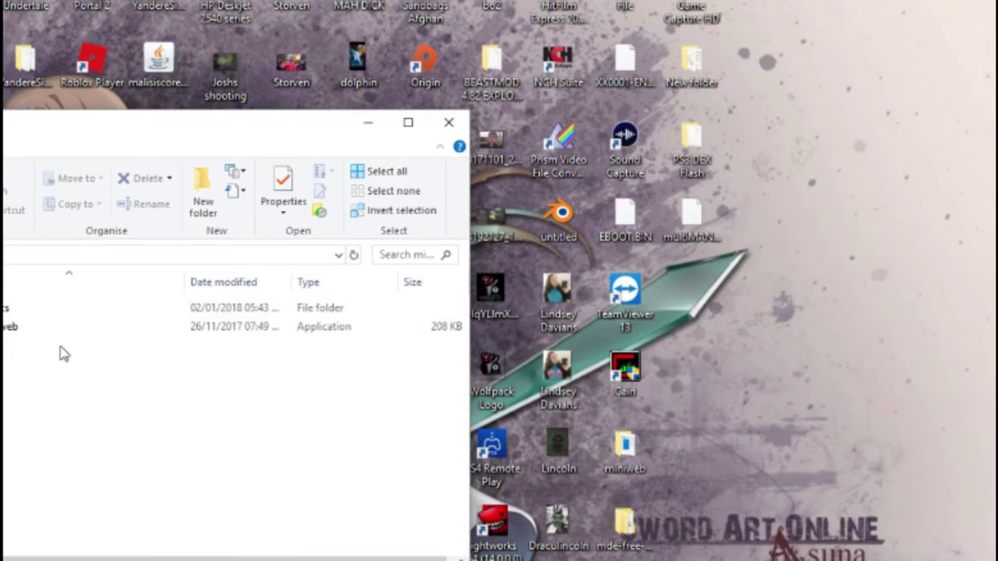
Launch the miniweb application from the extracted miniweb folder
click(13, 334)
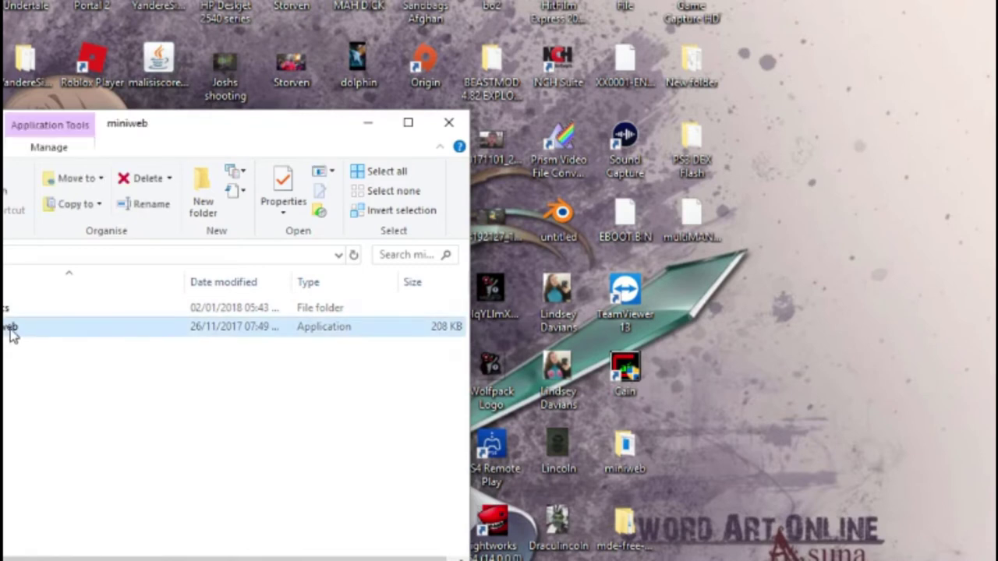
double_click(14, 334)
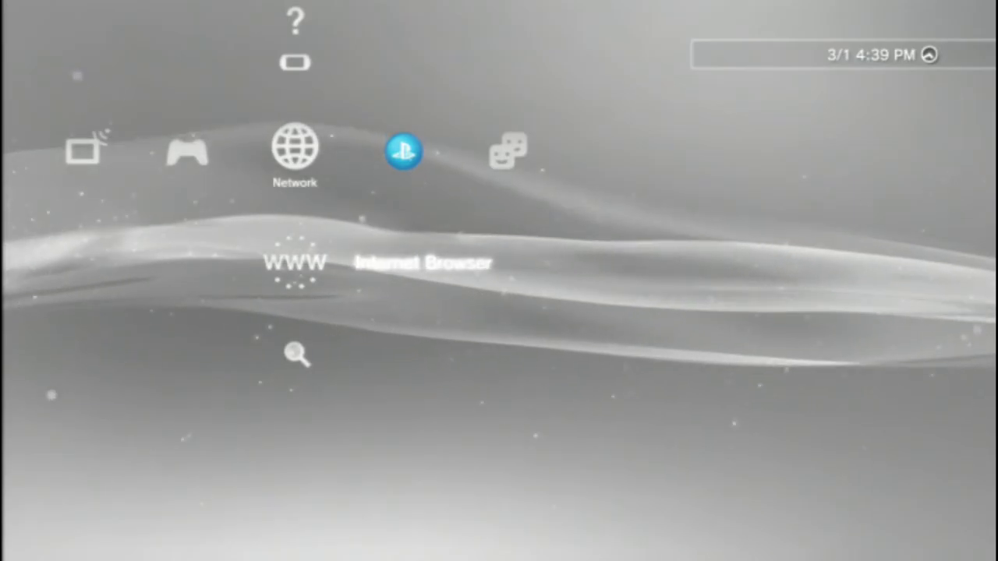
Open System Settings in the console's Settings category
key(Left)
key(Left)
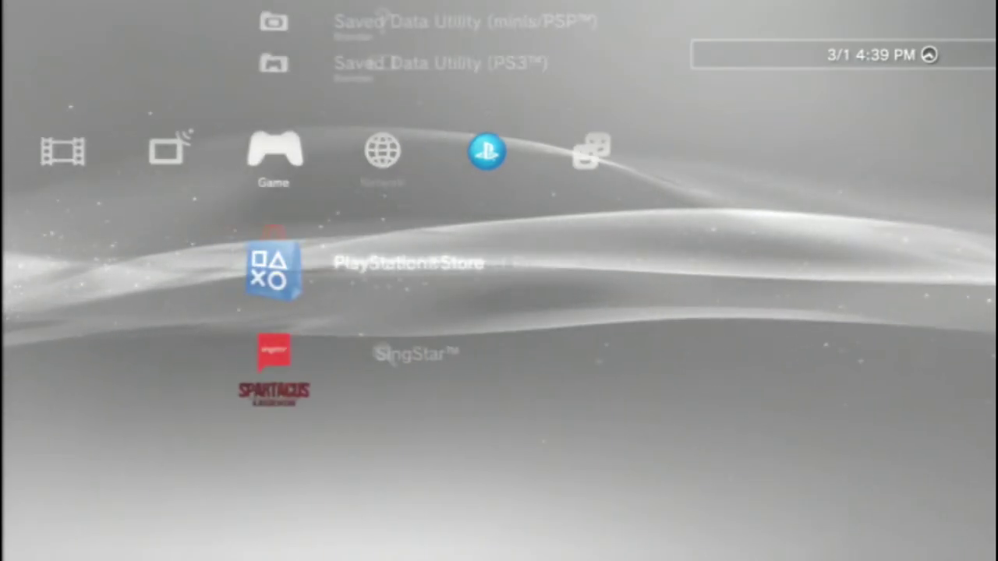
key(Left)
key(Left)
key(Left)
key(Left)
key(Down)
key(Down)
key(Down)
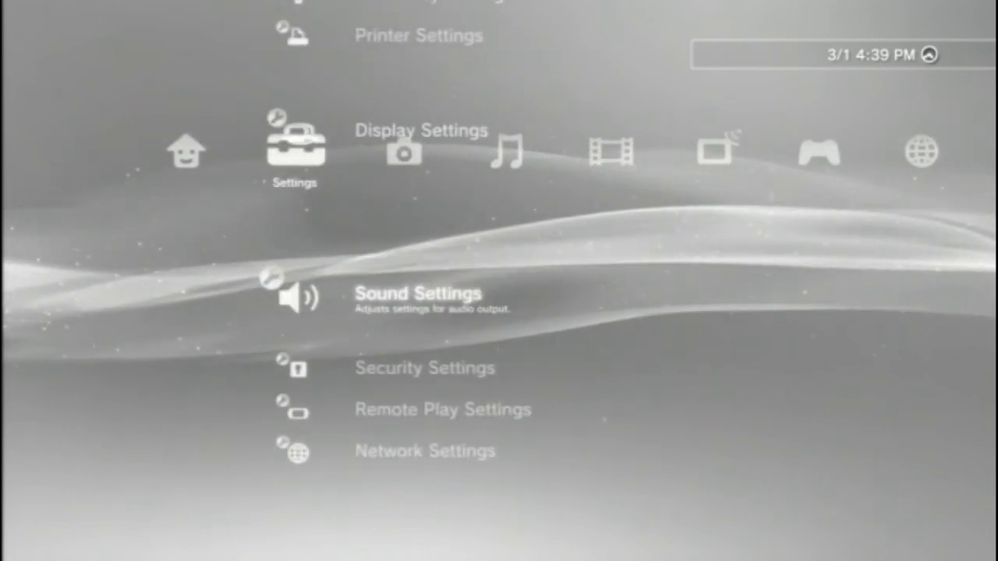
key(Down)
key(Up)
key(Up)
key(Up)
key(Up)
key(Up)
key(Up)
key(Up)
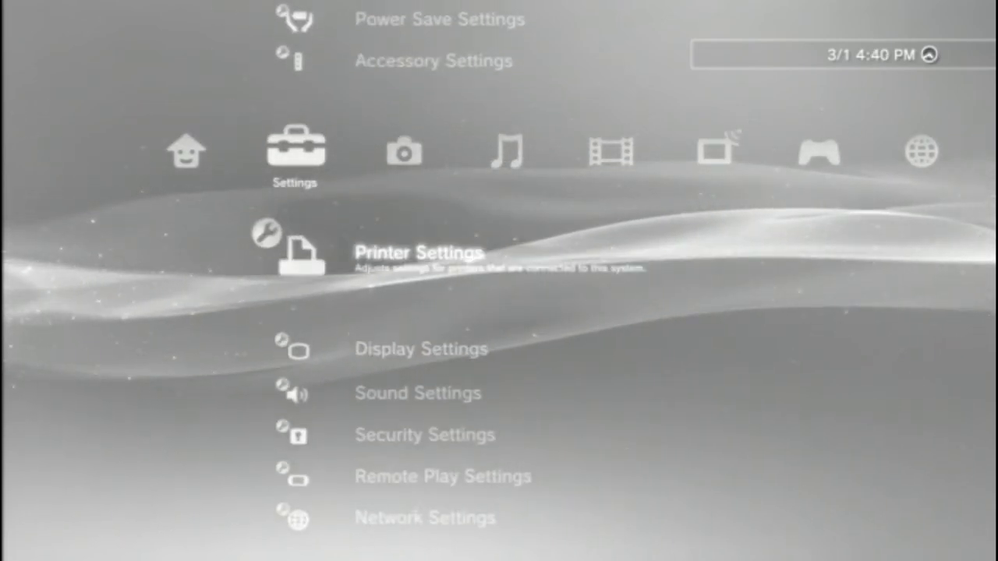
key(Up)
key(Up)
key(Up)
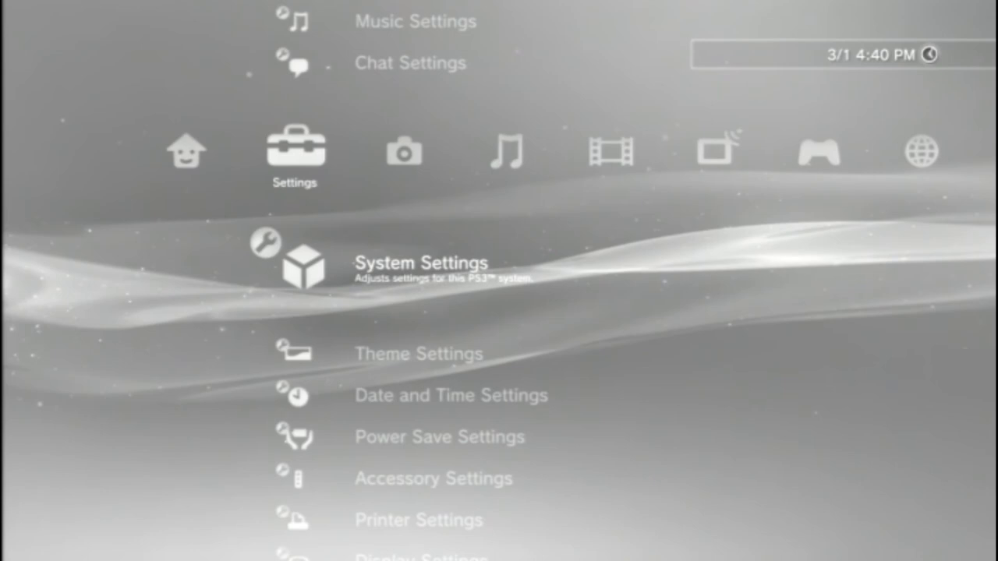
key(Return)
Open the Format Utility in System Settings and choose the system storage as the format target
key(Down)
key(Down)
key(Down)
key(Down)
key(Down)
key(Down)
key(Down)
key(Down)
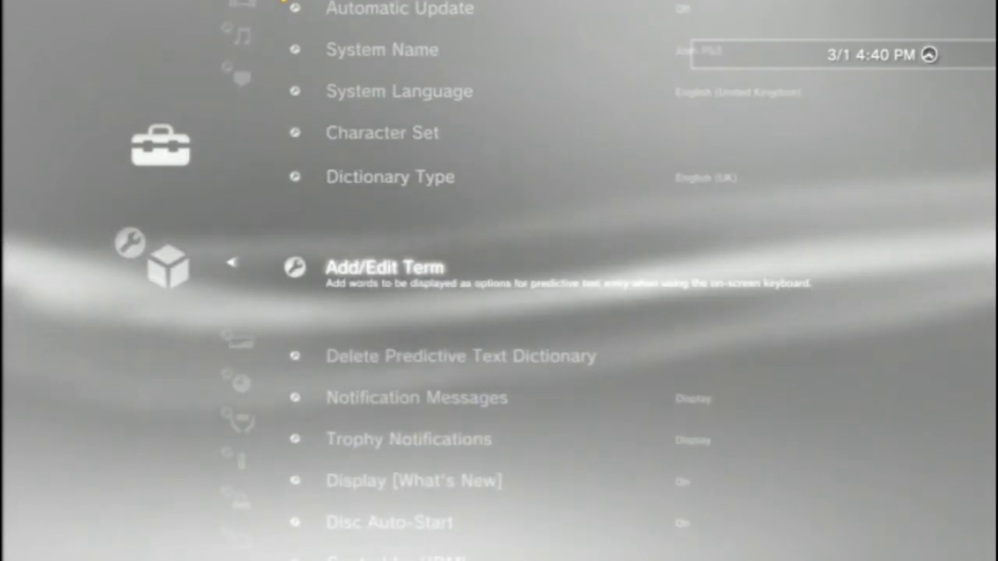
key(Down)
key(Down)
key(Down)
key(Down)
key(Down)
key(Down)
key(Down)
key(Down)
key(Down)
key(Down)
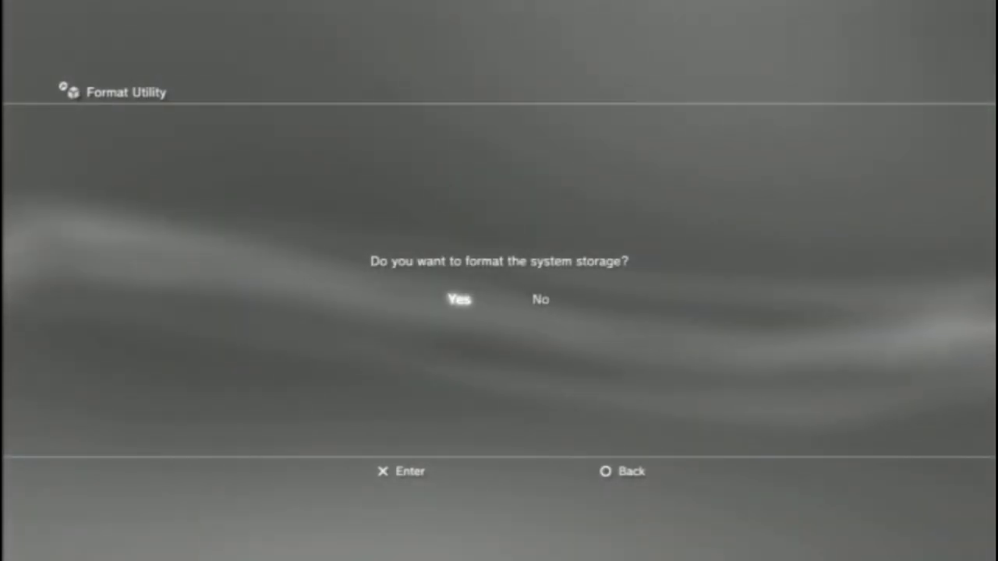
Choose Quick Format for the system storage and answer Yes to deleting all data
key(Return)
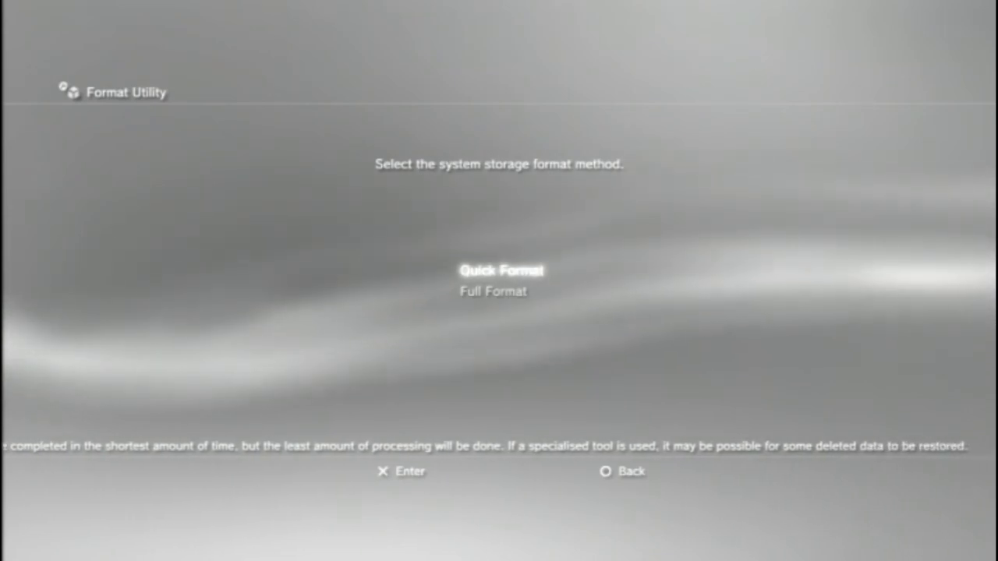
key(Return)
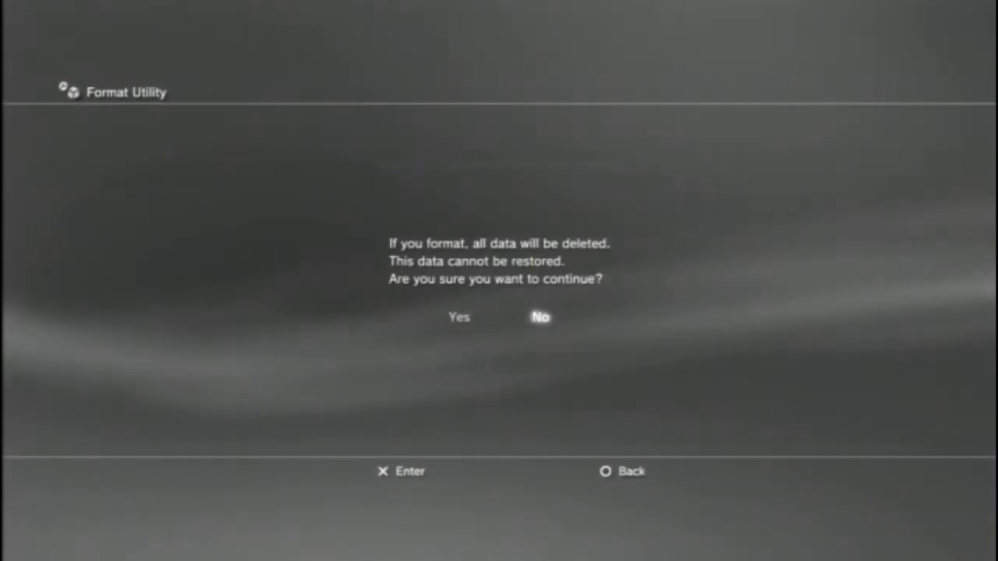
key(Left)
key(Return)
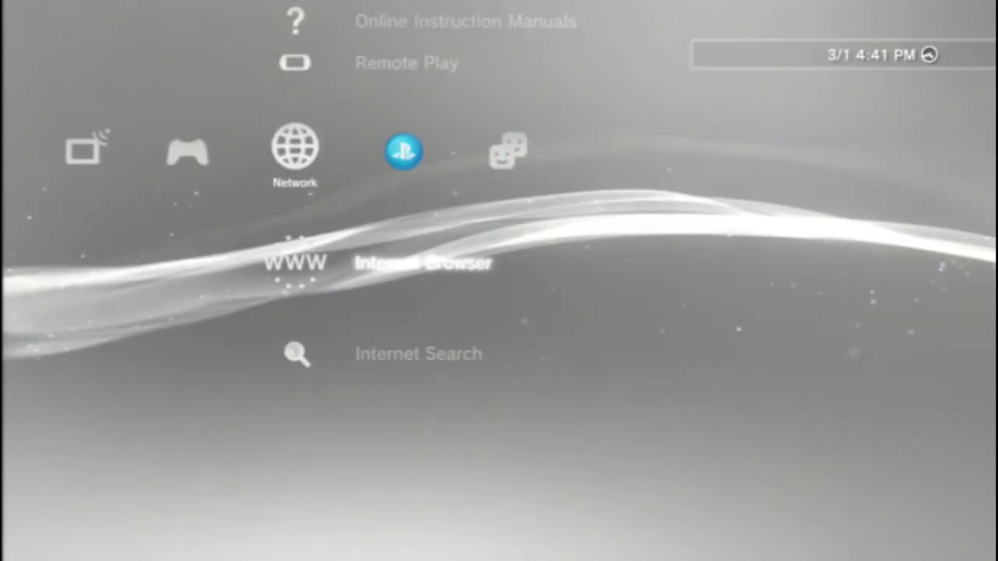
Open the Internet Browser from the Network category and bring up its address entry
key(Left)
key(Right)
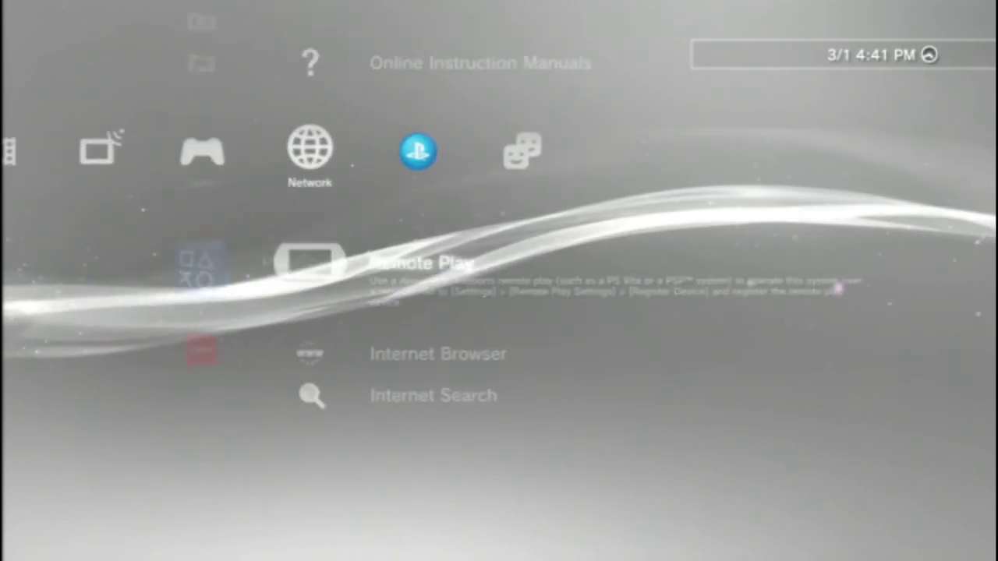
key(Down)
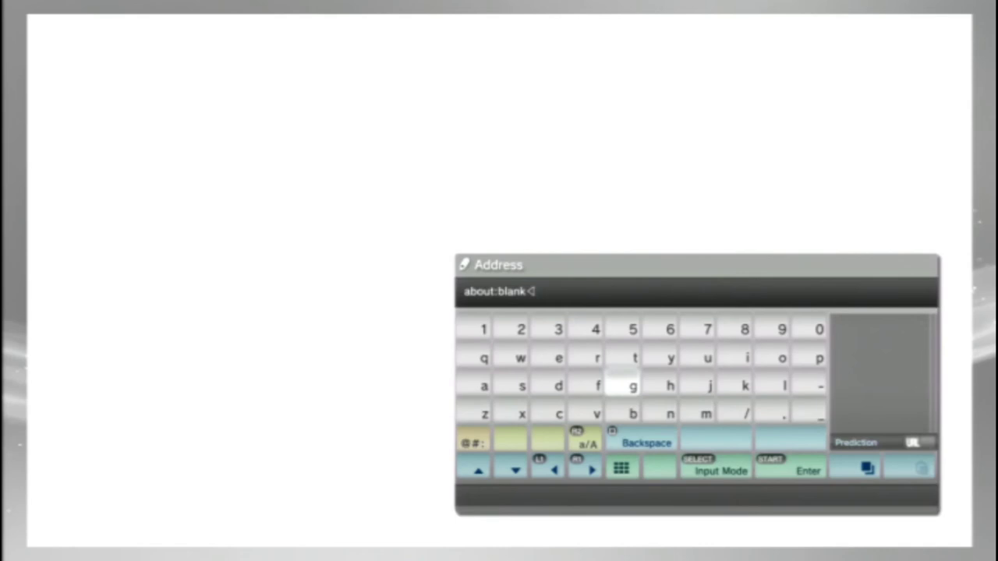
Clear about:blank from the browser's address entry
key(BackSpace)
key(BackSpace)
key(BackSpace)
key(BackSpace)
key(BackSpace)
key(BackSpace)
key(BackSpace)
Enter 192 as the start of the server's IP address in the browser's address entry
key(Up)
key(Up)
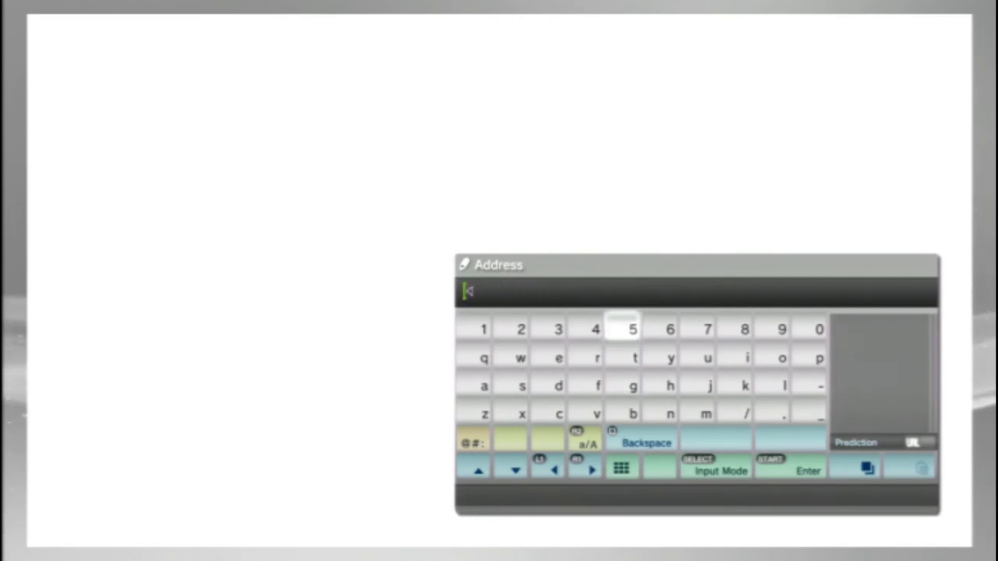
key(Left)
key(Left)
key(Left)
key(Left)
key(Return)
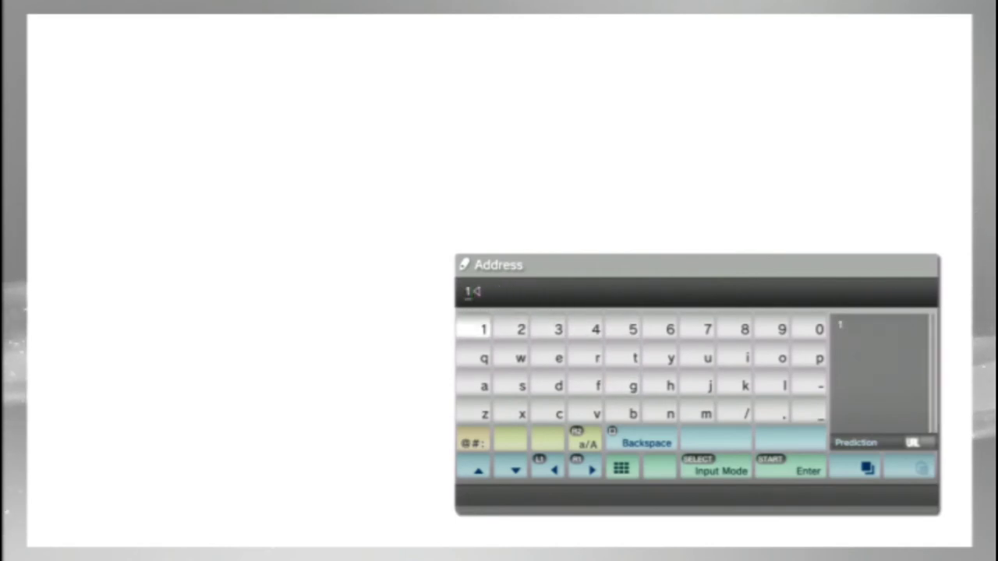
key(Left)
key(Left)
key(Return)
key(Right)
key(Right)
key(Right)
key(Return)
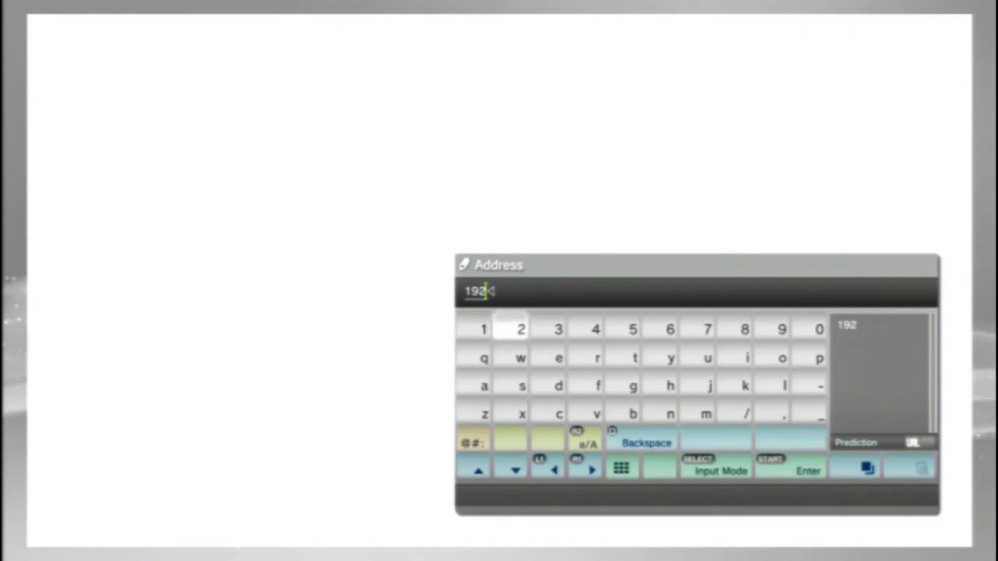
Append .168 to the address, so that it reads 192.168
key(Left)
key(Left)
key(Left)
key(Left)
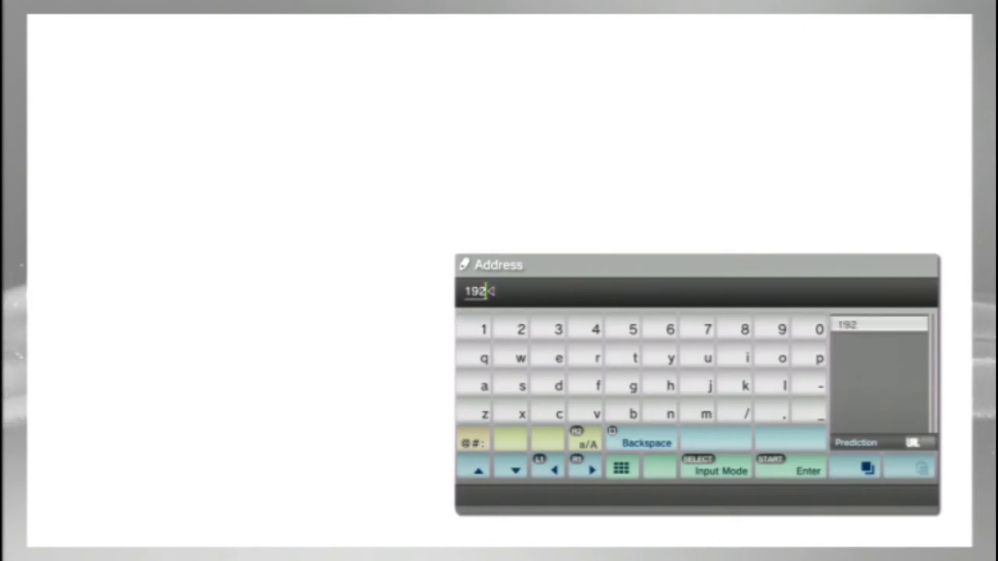
key(Down)
key(Down)
key(Down)
key(Return)
key(Right)
key(Right)
key(Right)
key(Up)
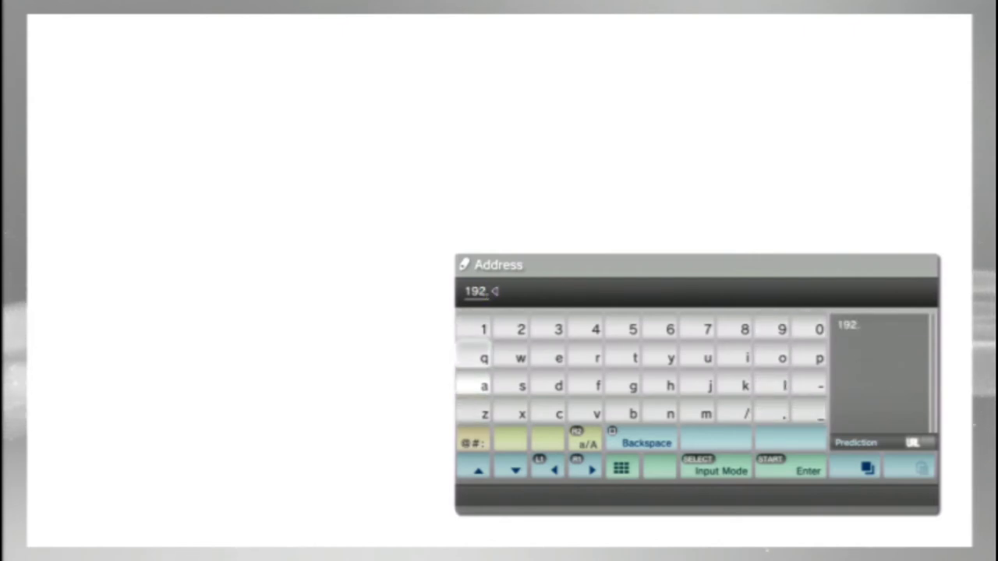
key(Up)
key(Up)
key(Return)
key(Right)
key(Right)
key(Right)
key(Right)
key(Right)
key(Return)
key(Right)
key(Right)
key(Return)
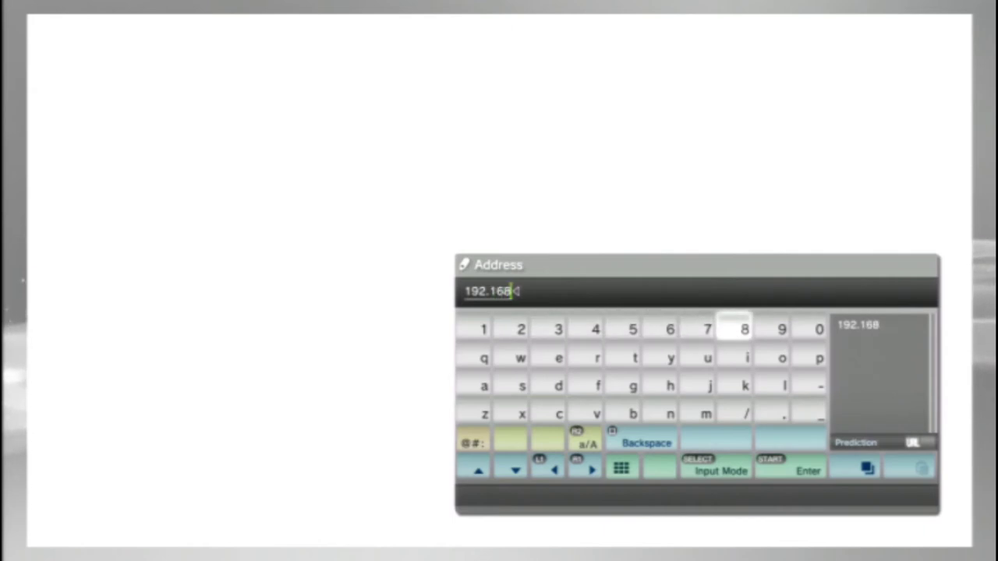
Append .0 to the address, so that it reads 192.168.0
key(Down)
key(Down)
key(Right)
key(Down)
key(Return)
key(Up)
key(Up)
key(Up)
key(Right)
key(Return)
key(Left)
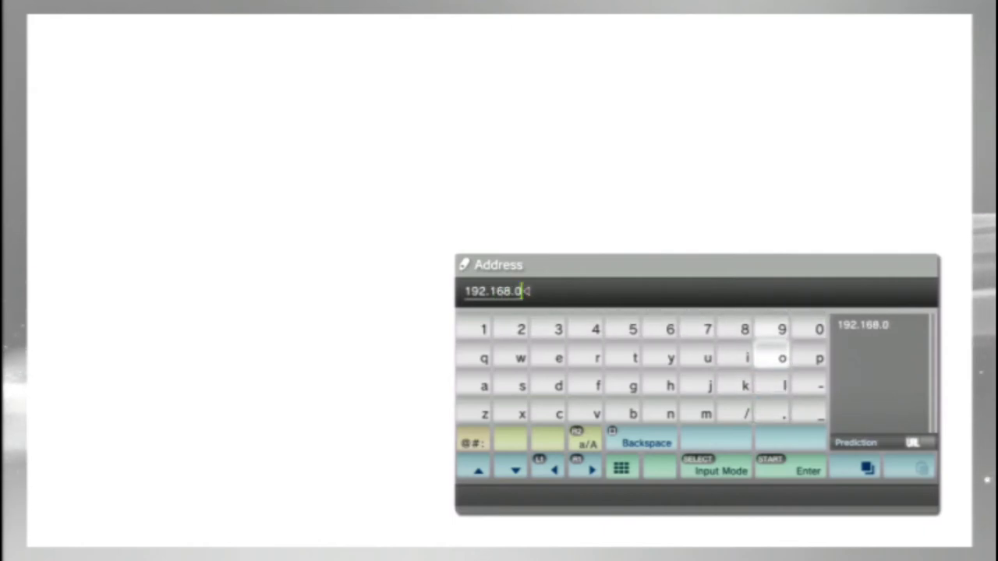
Append .28 to finish the address as 192.168.0.28
key(Down)
key(Down)
key(Down)
key(Return)
key(Left)
key(Left)
key(Left)
key(Left)
key(Left)
key(Left)
key(Left)
key(Up)
key(Up)
key(Up)
key(Return)
key(Right)
key(Right)
key(Right)
key(Right)
key(Right)
key(Right)
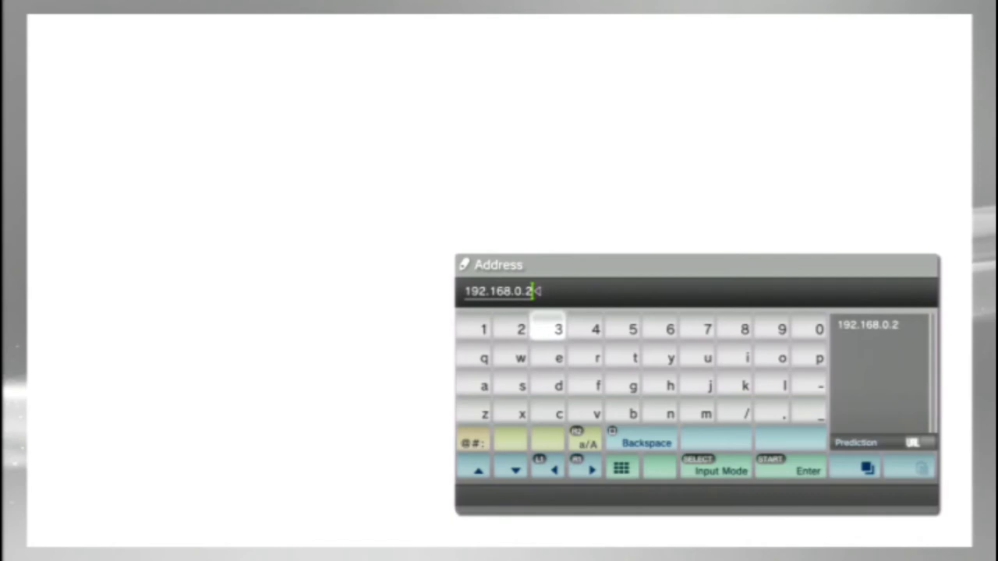
key(Return)
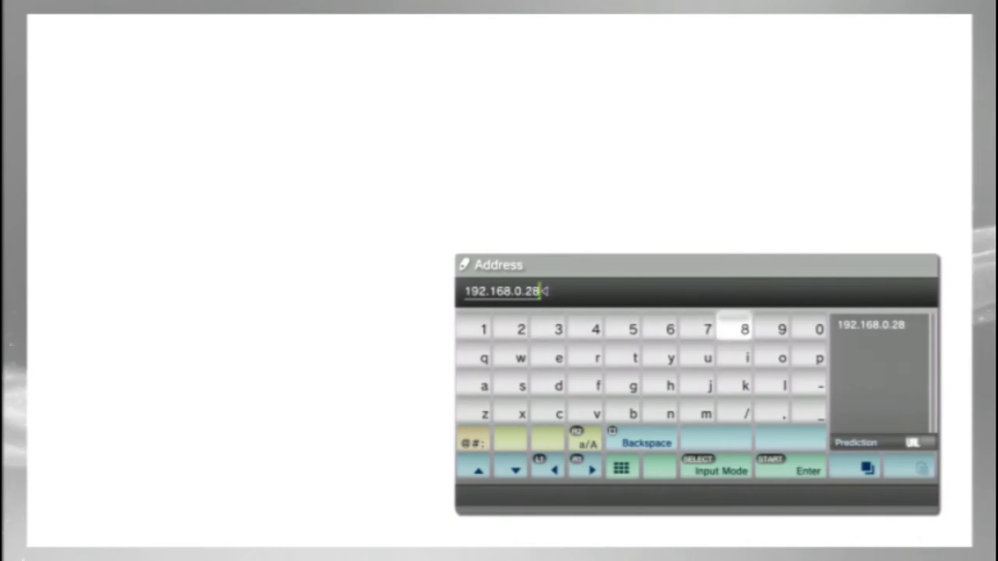
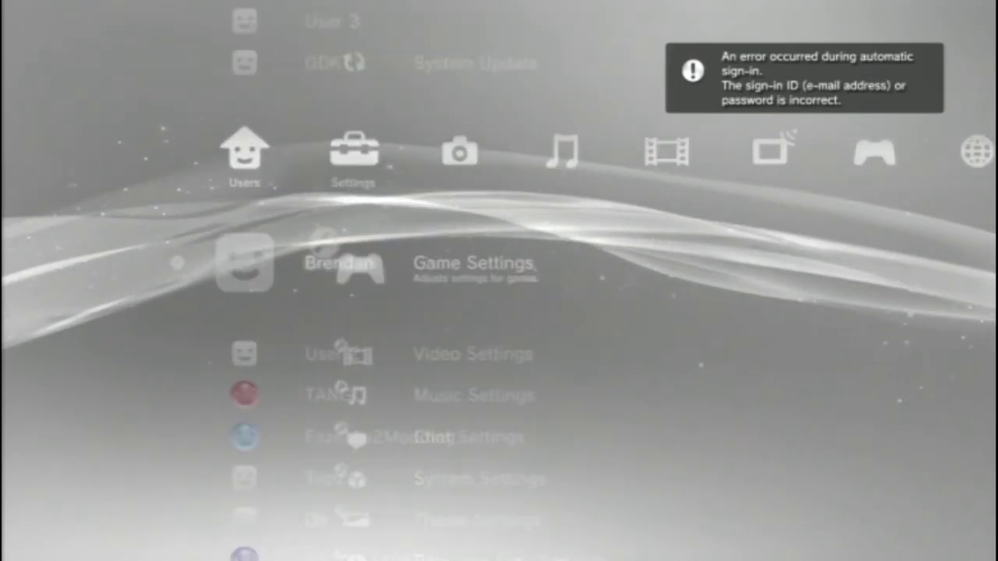
Start a System Update via Storage Media and accept the 4.81.2 REBUG RE update data from the USB device
key(Up)
key(Return)
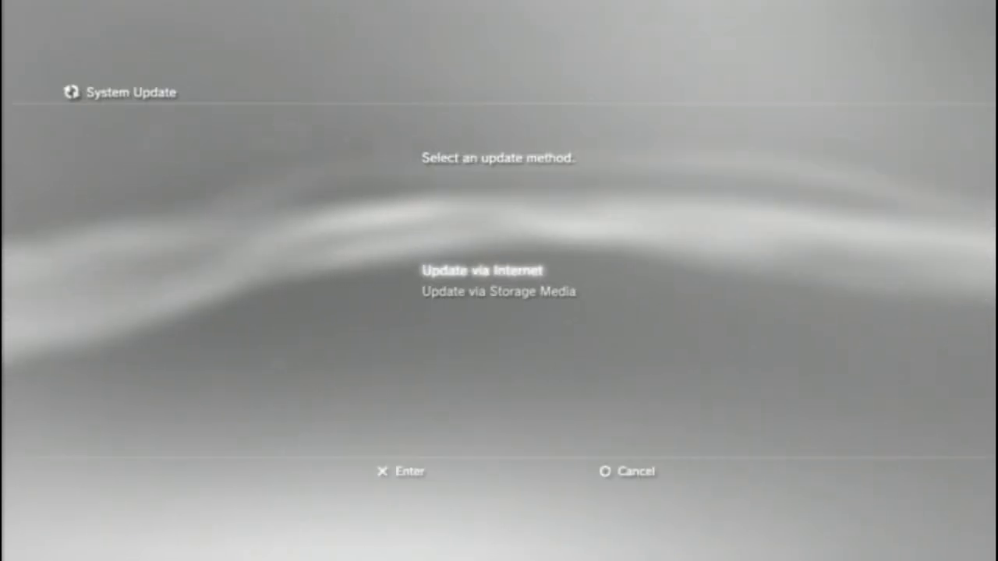
key(Down)
key(Return)
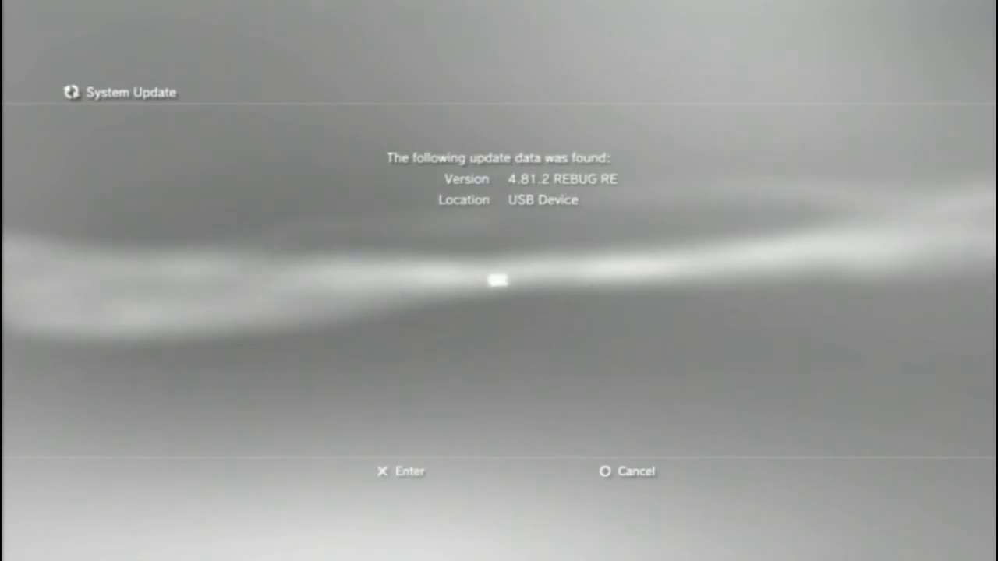
key(Return)
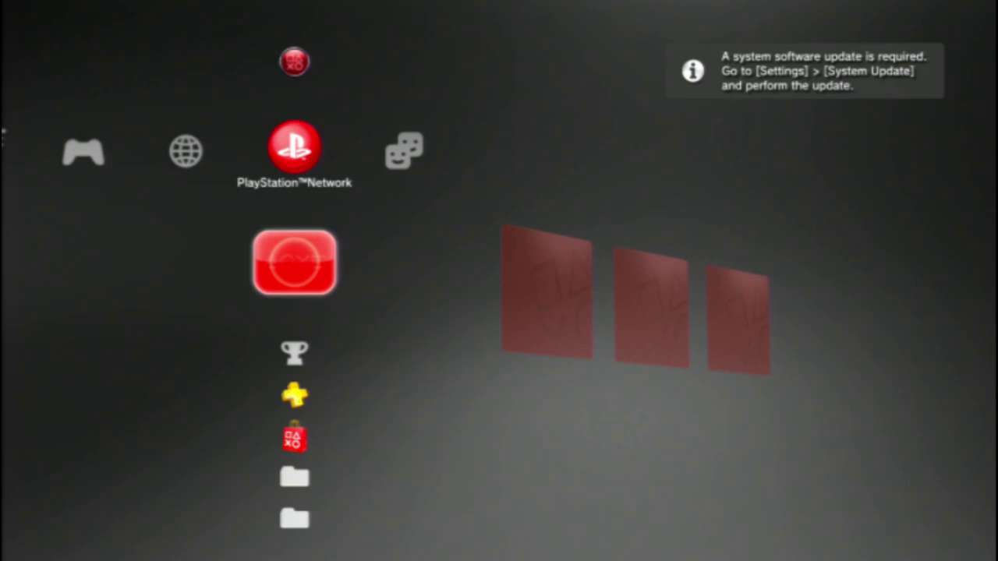
key(Left)
key(Left)
key(Down)
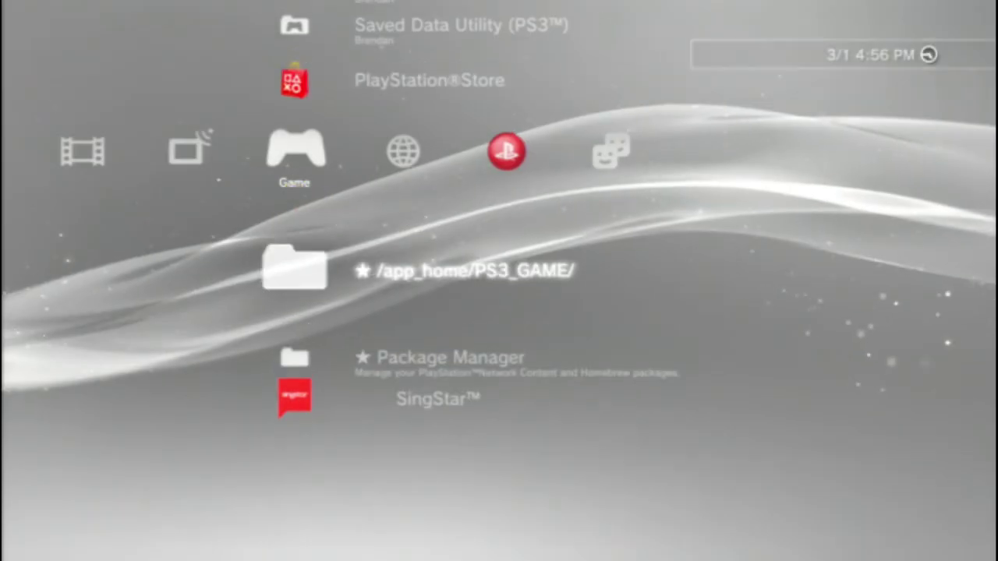
key(Up)
key(Right)
key(Right)
key(Up)
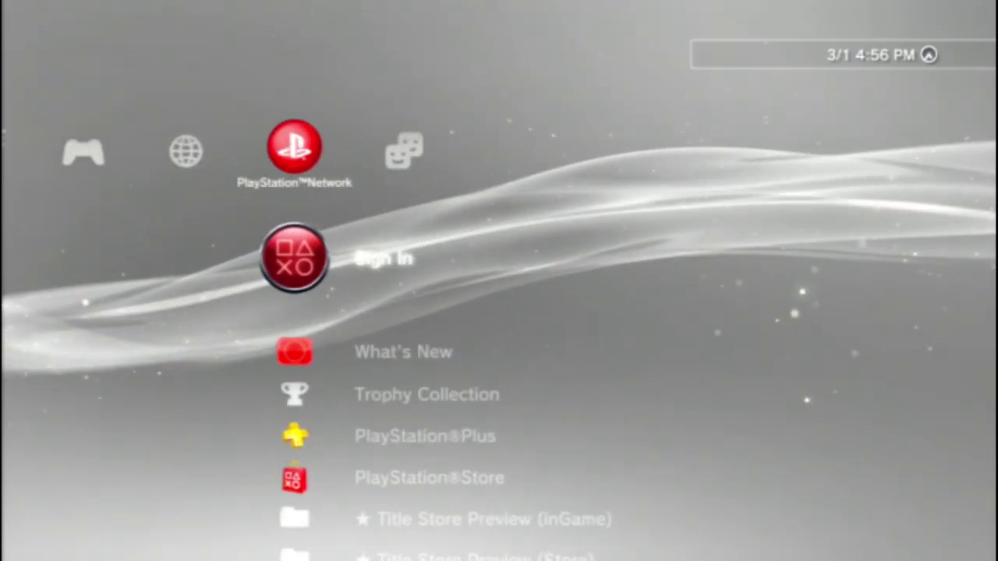
Open Package Manager in the Game category and install the Rebug Toolbox package from Install Package Files
key(Down)
key(Left)
key(Left)
key(Down)
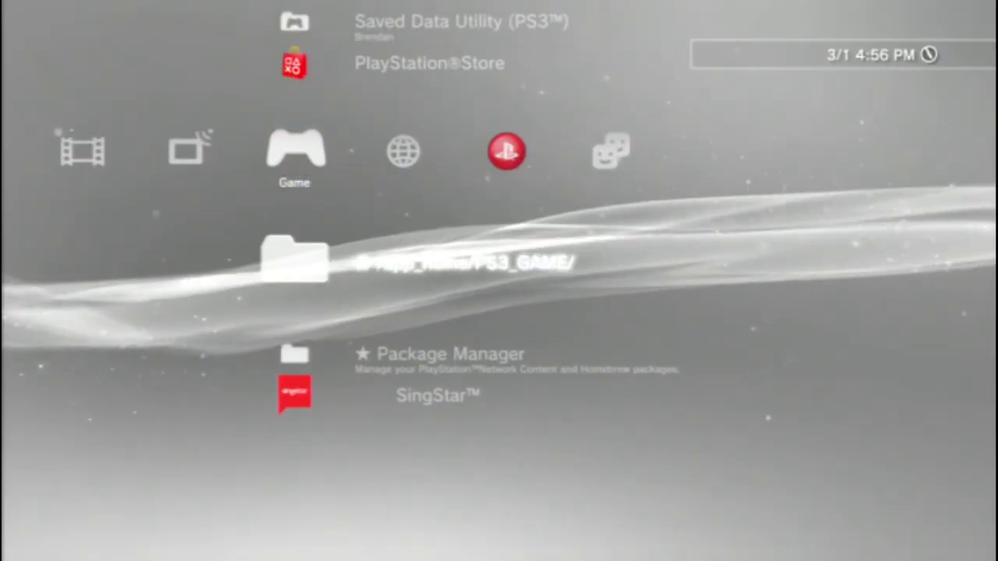
key(Down)
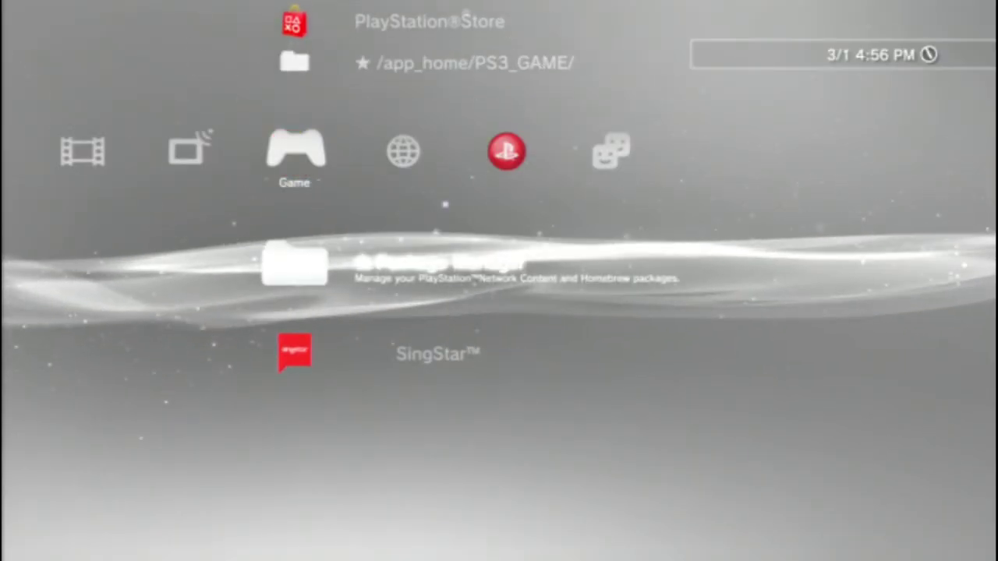
key(Return)
key(Down)
key(Return)
key(Down)
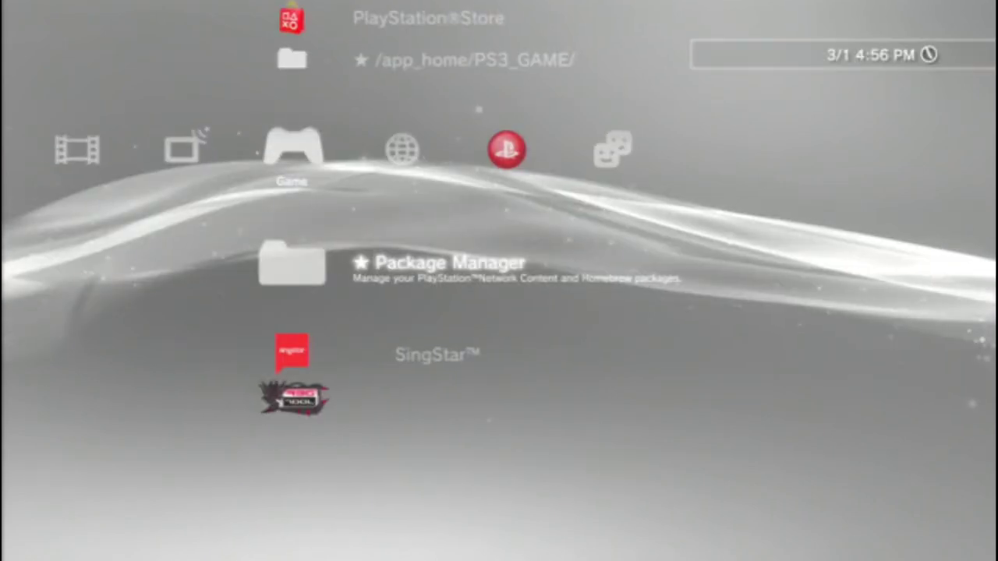
Reopen Install Package Files in Package Manager and install the PSNinja.AllCFW v4.0 package
key(Return)
key(Down)
key(Down)
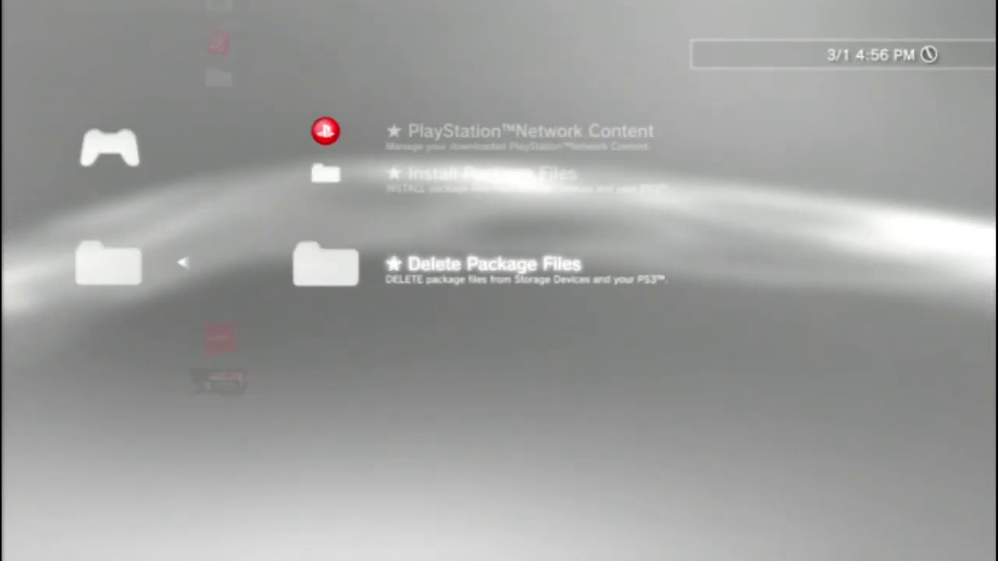
key(Up)
key(Return)
key(Down)
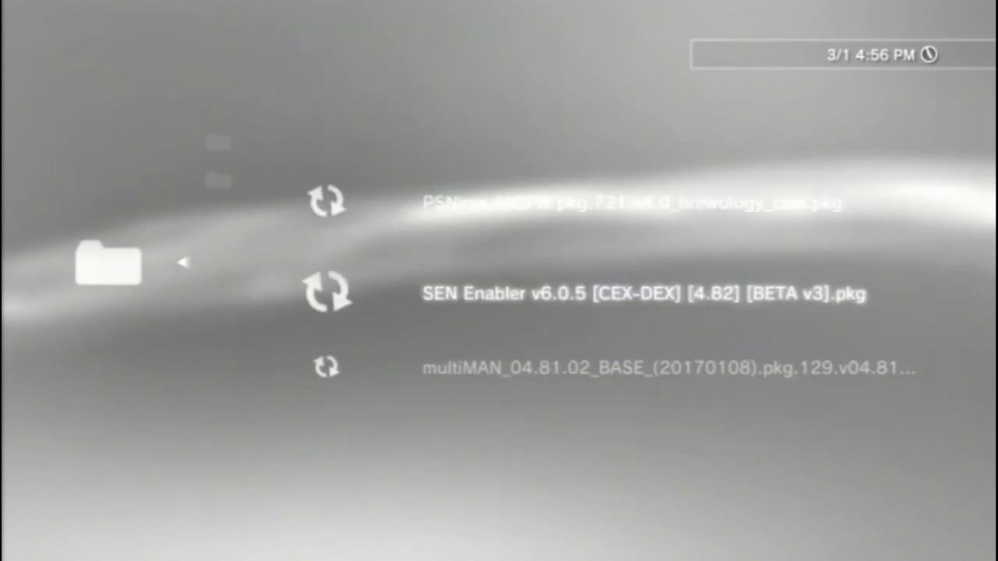
key(Up)
key(Return)
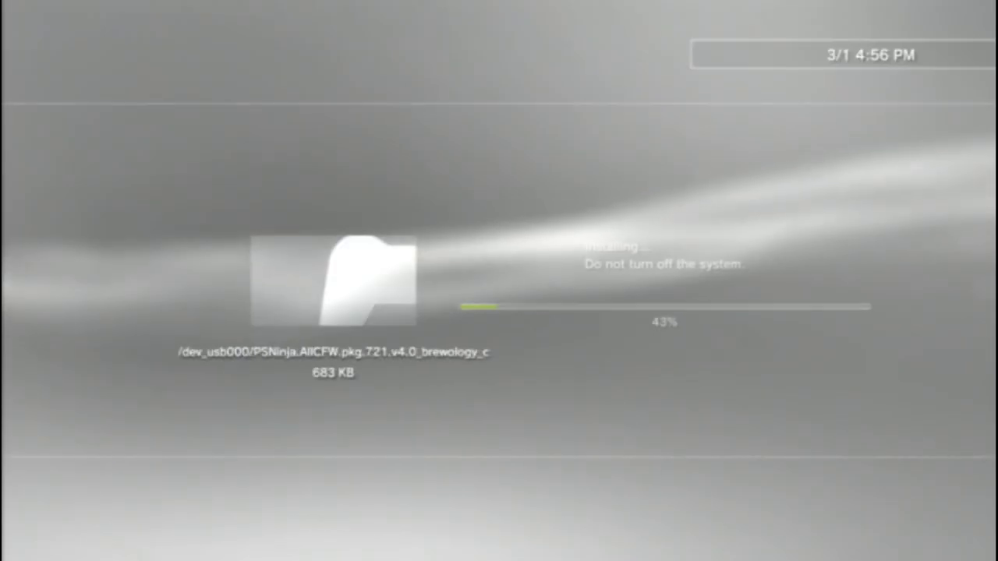
Return to the package list and install SEN Enabler v6.0.5 [CEX-DEX] [4.82] [BETA v3].pkg
key(Escape)
key(Return)
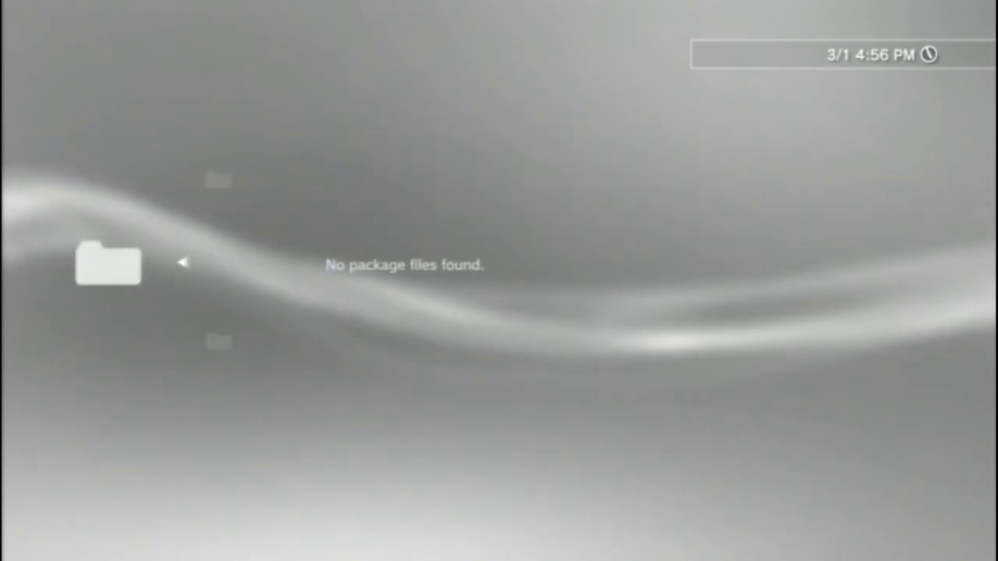
key(Escape)
key(Down)
key(Return)
Install the multiMAN_04.81.02_BASE_(20170108) package from Install Package Files and leave Package Manager
key(Down)
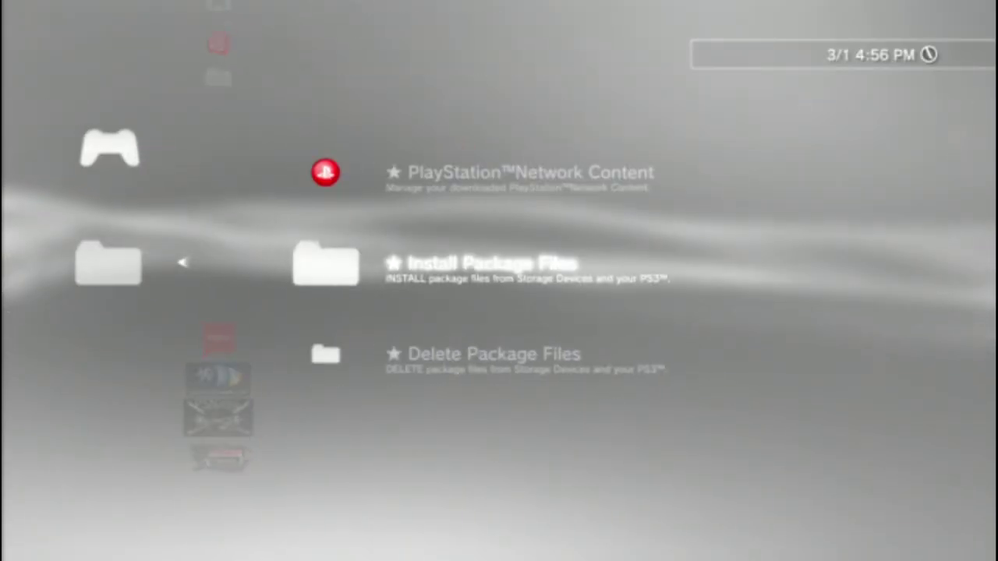
key(Return)
key(Down)
key(Down)
key(Up)
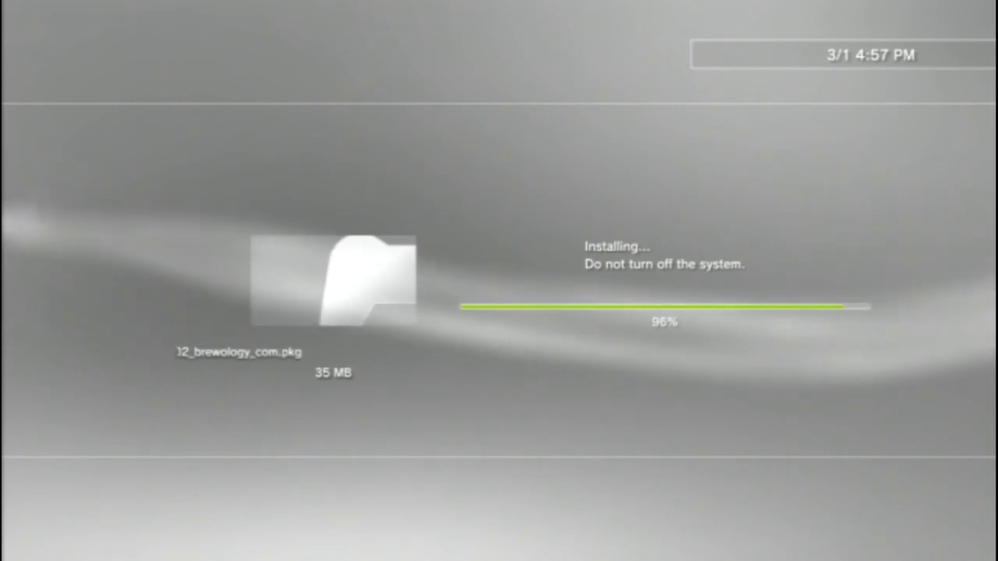
key(Escape)
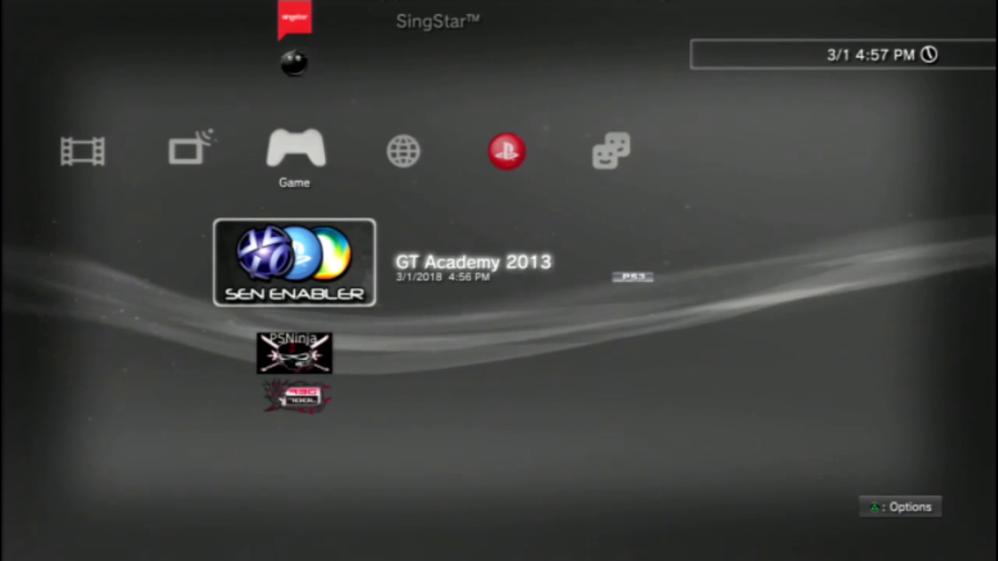
Launch SEN Enabler from the Game category, accept the beta test notice, and open SEN/PSN Options
key(Return)
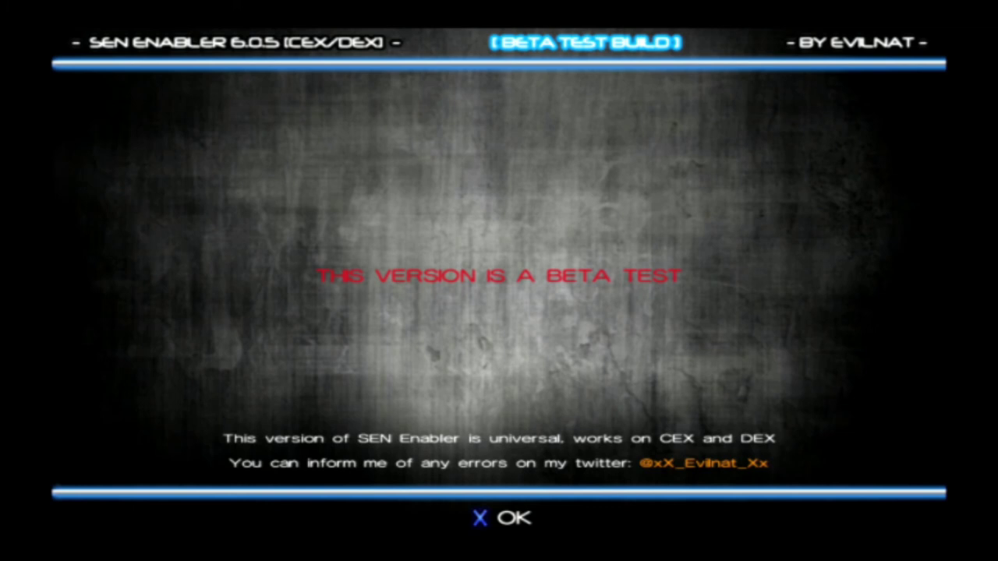
key(Return)
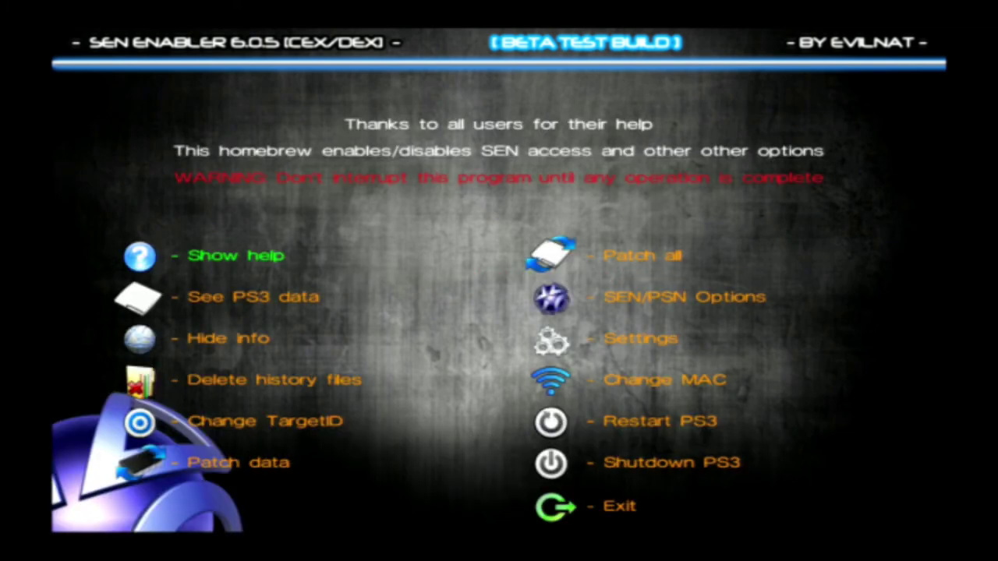
key(Down)
key(Return)
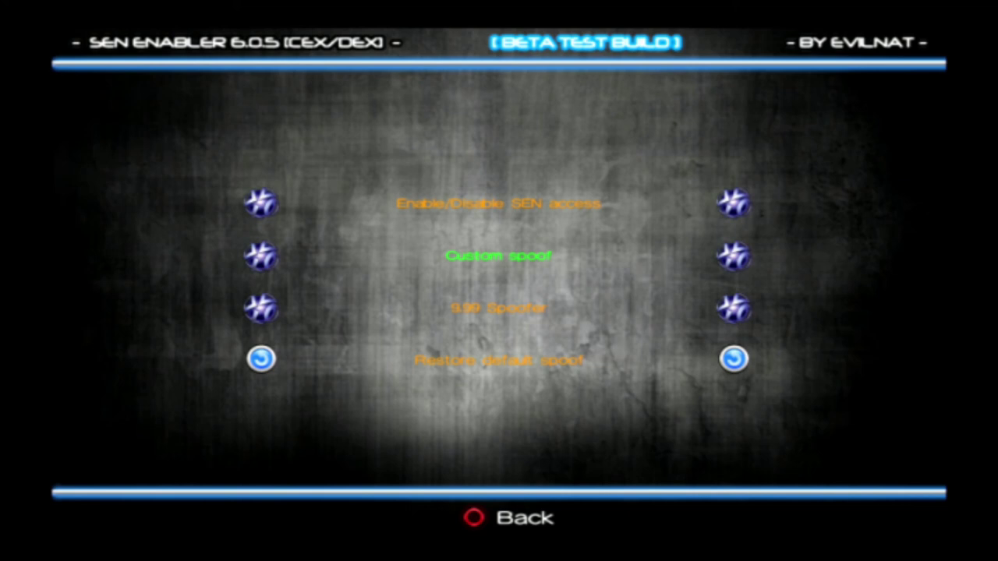
Apply the Custom spoof patch with version, image version and passphrase on Auto, answering Yes to patching
key(Return)
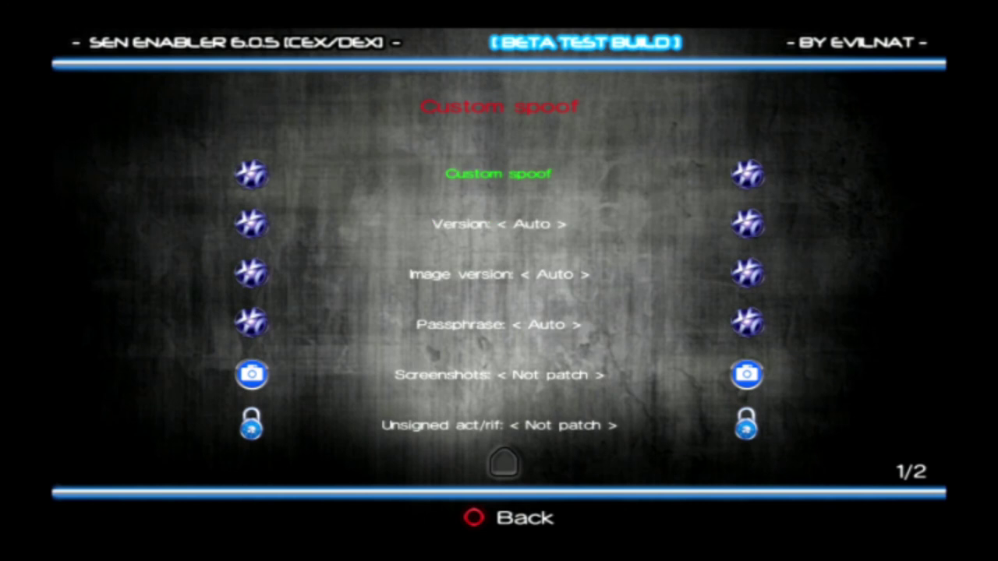
key(Return)
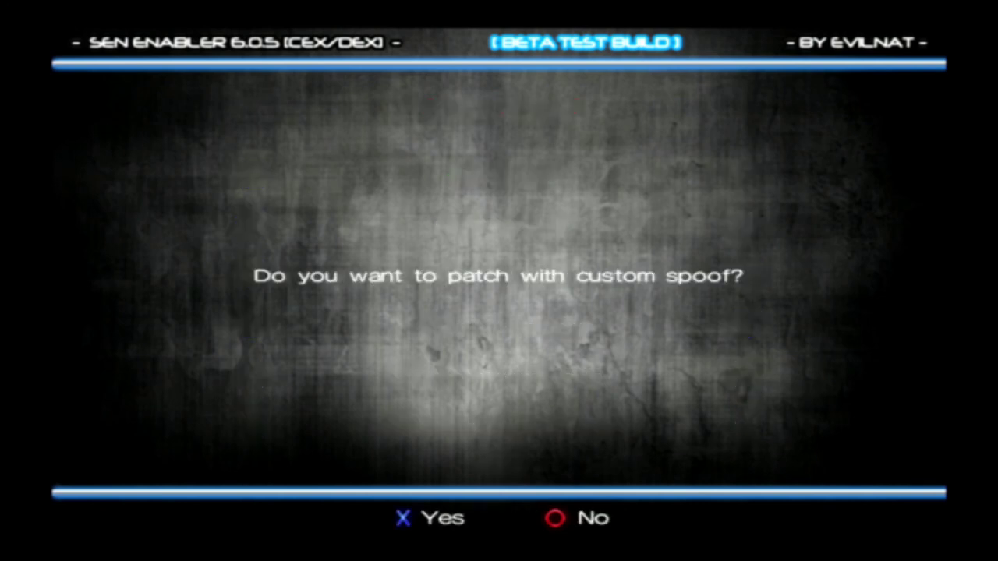
key(Return)
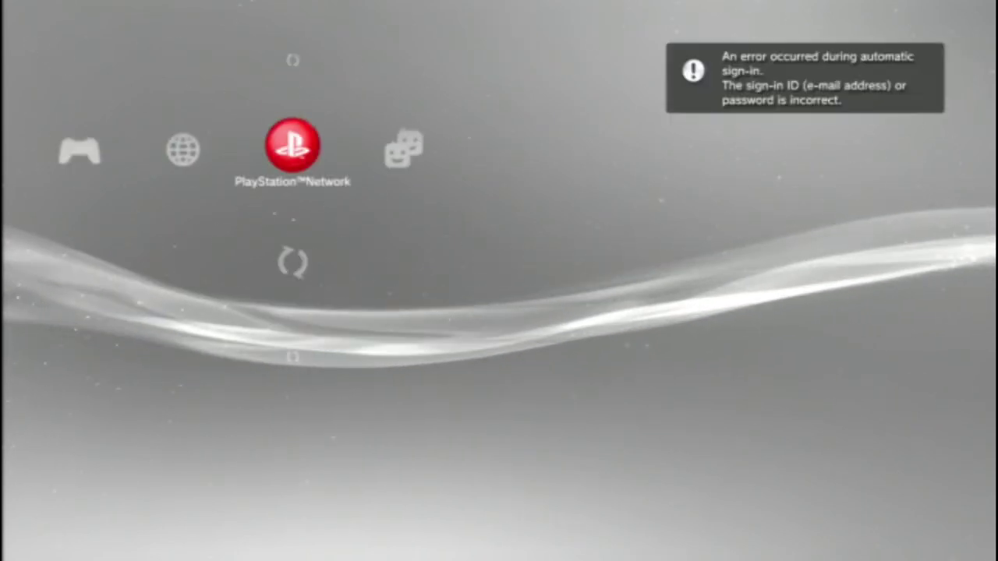
Launch Rebug Toolbox from the Game category
key(Left)
key(Left)
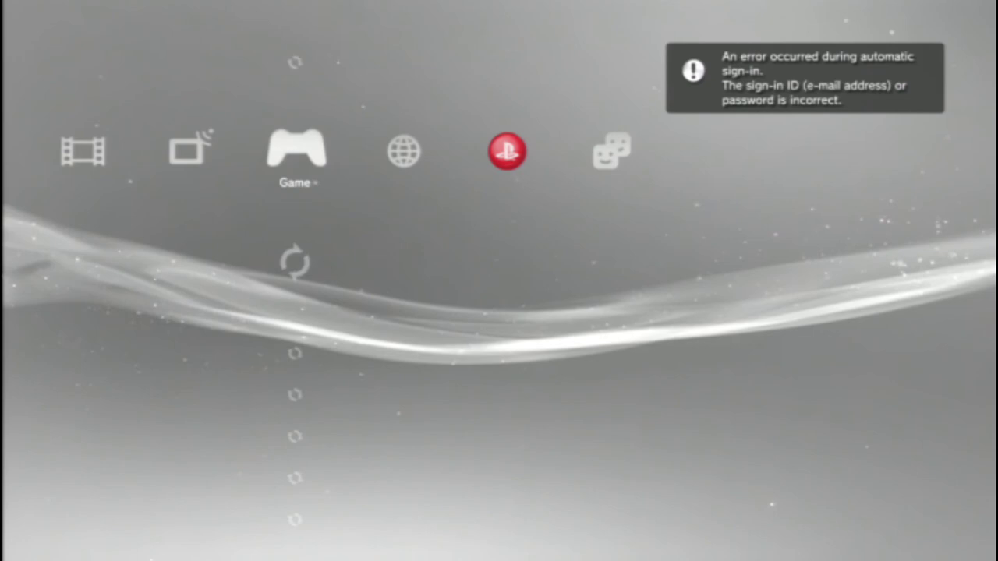
key(Down)
key(Down)
key(Down)
key(Down)
key(Down)
key(Down)
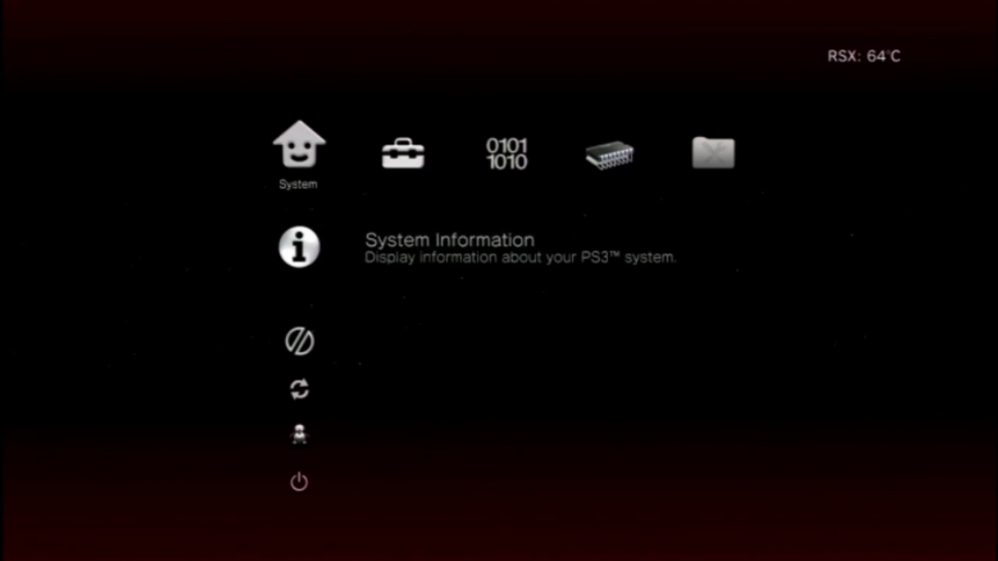
key(Return)
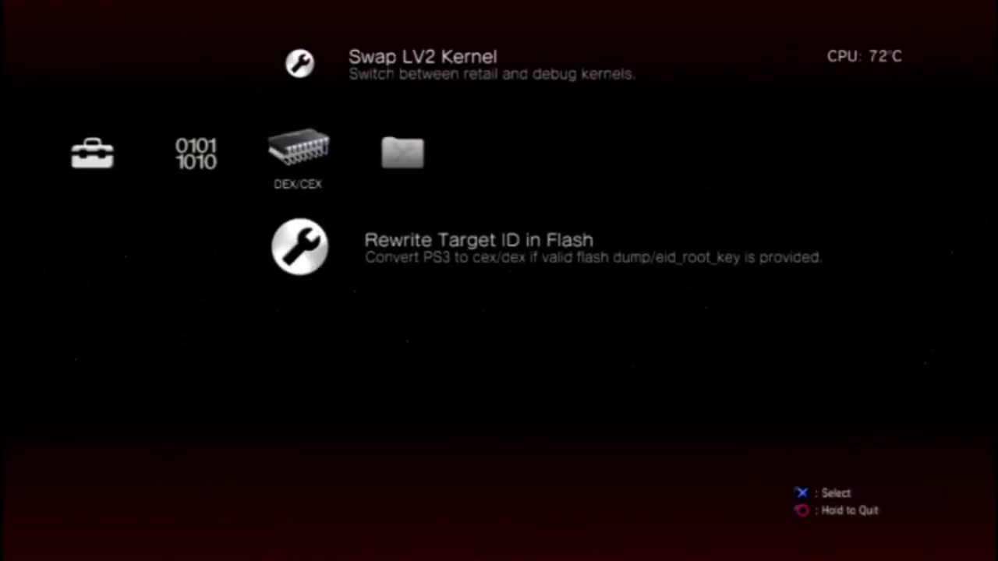
Go back from the DEX/CEX category to the System category in Rebug Toolbox
key(Left)
key(Left)
key(Left)
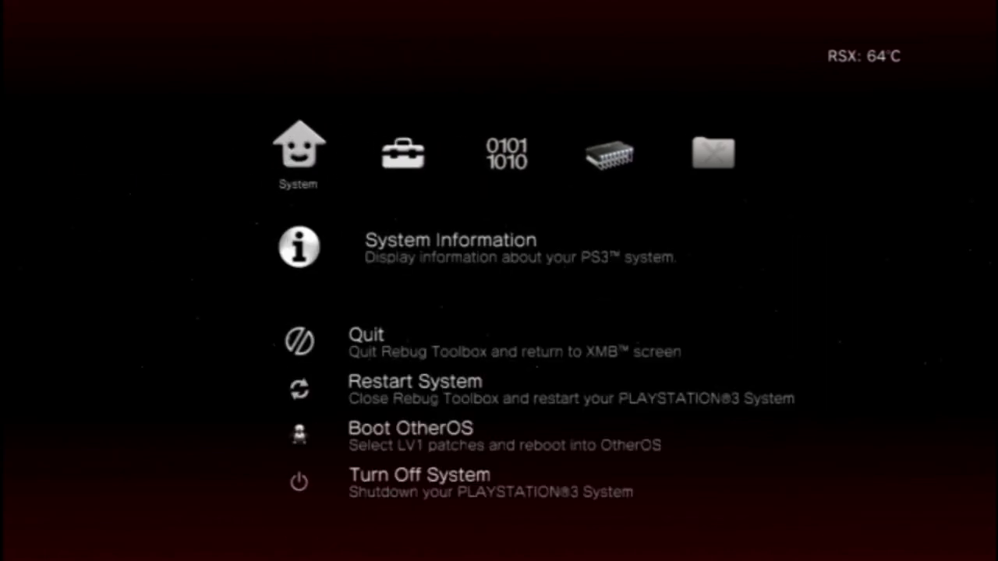